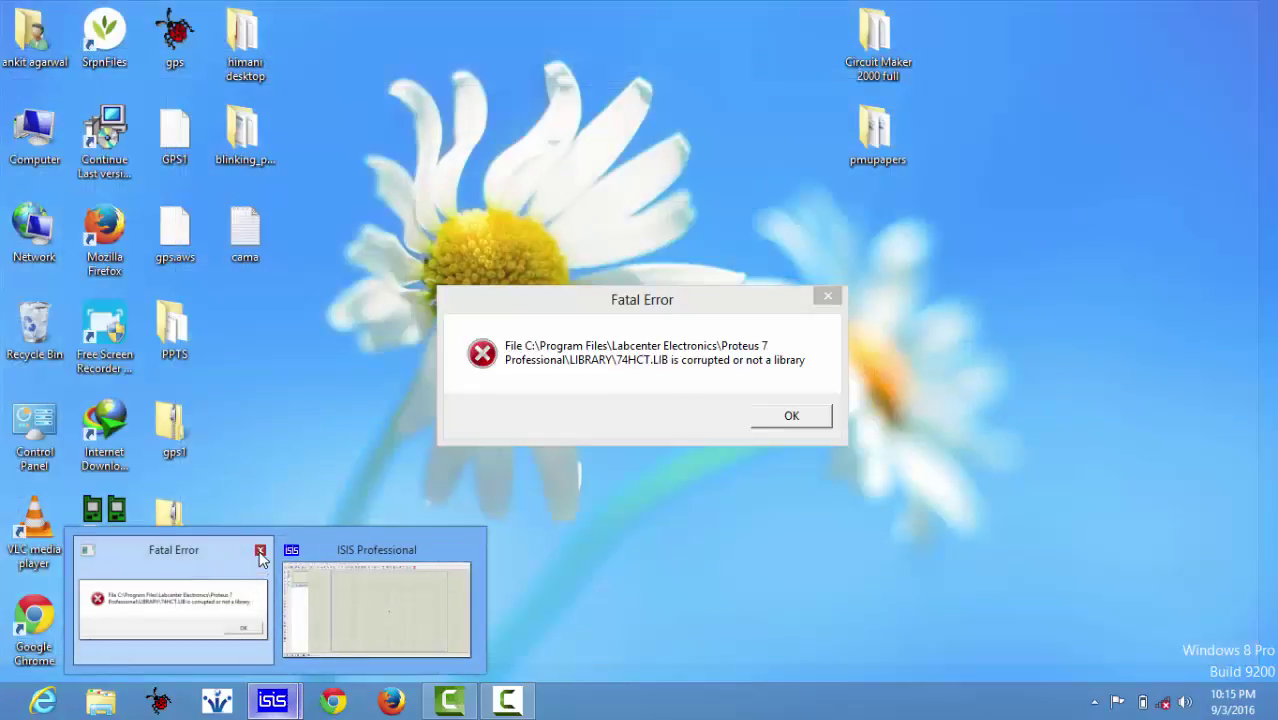
# Dismiss the fatal library error and decline the expired-contract renewal to reach the blank UNTITLED sheet.
pyautogui.click(259, 552)
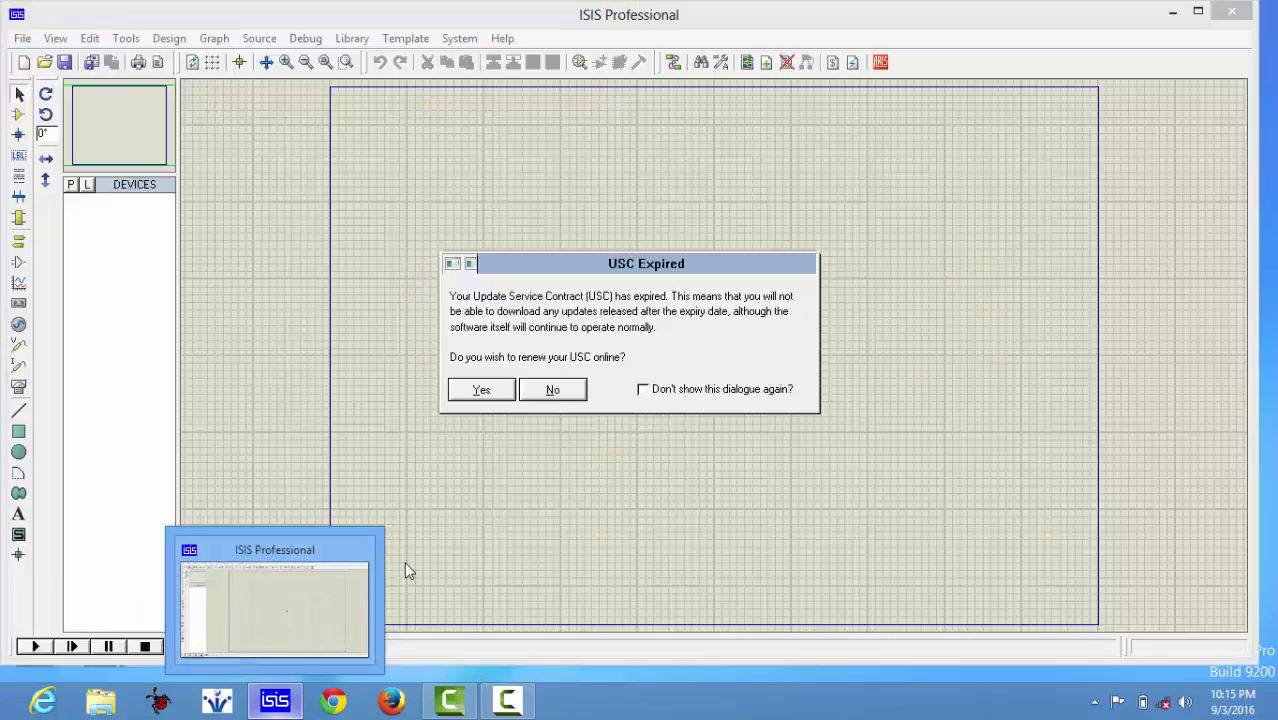
pyautogui.click(560, 390)
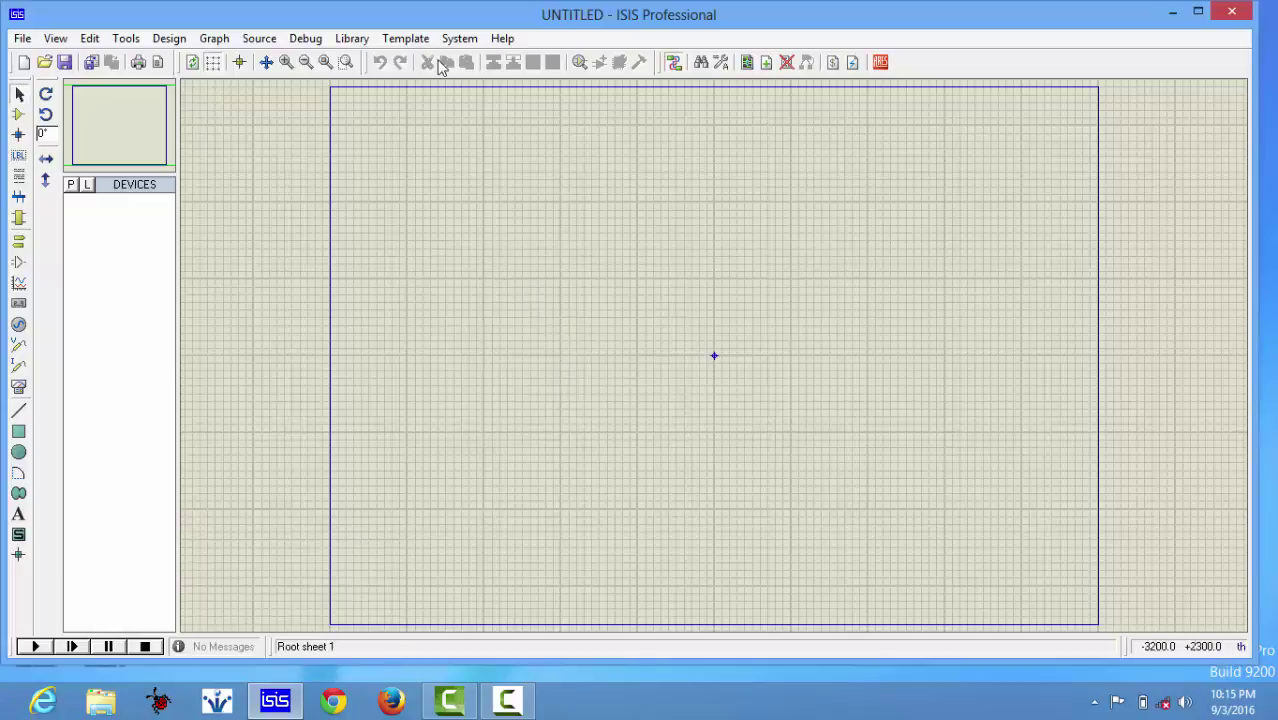
# Search the device picker for the BC547 and add it to the project devices.
pyautogui.click(352, 38)
pyautogui.click(363, 62)
pyautogui.write('bc 5')
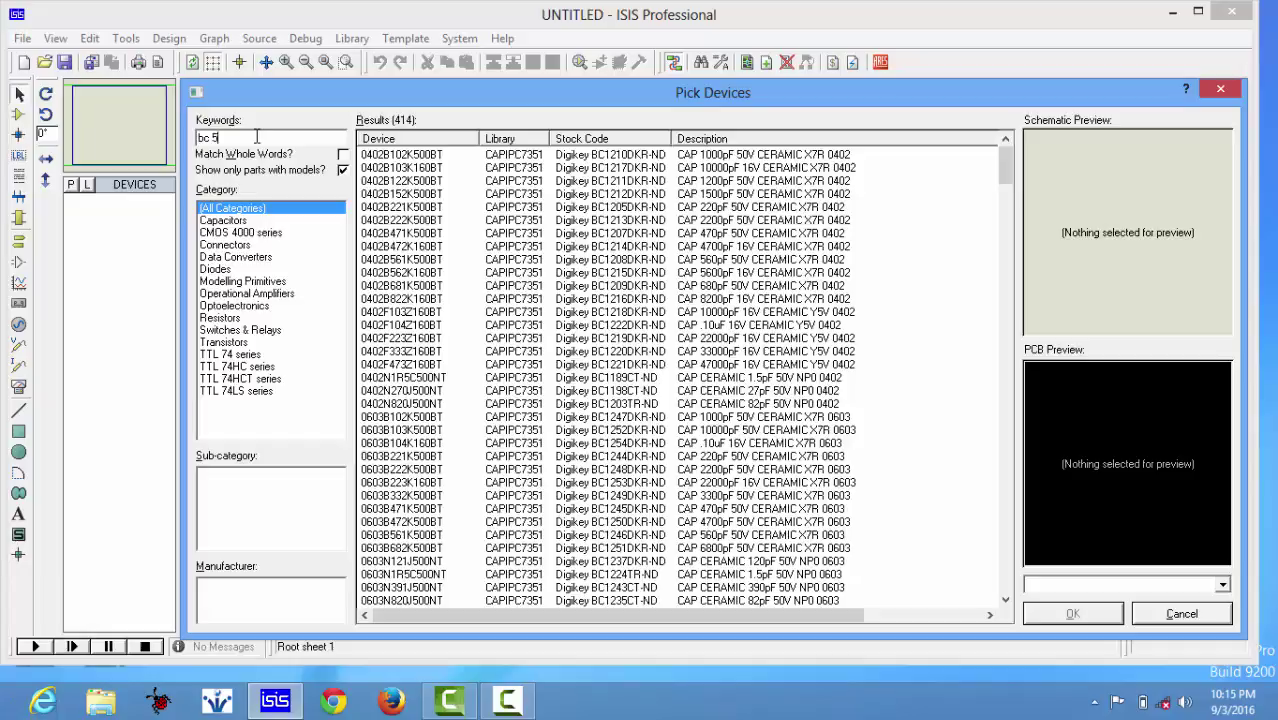
pyautogui.write('6')
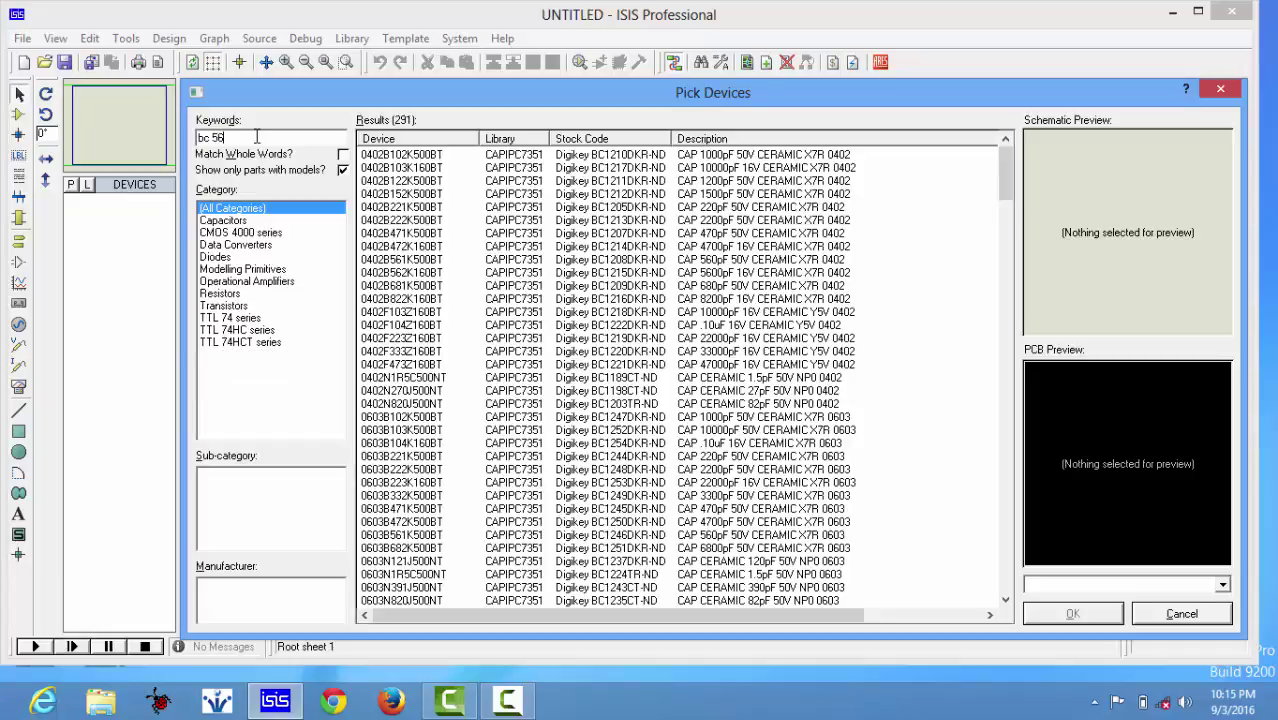
pyautogui.write('7')
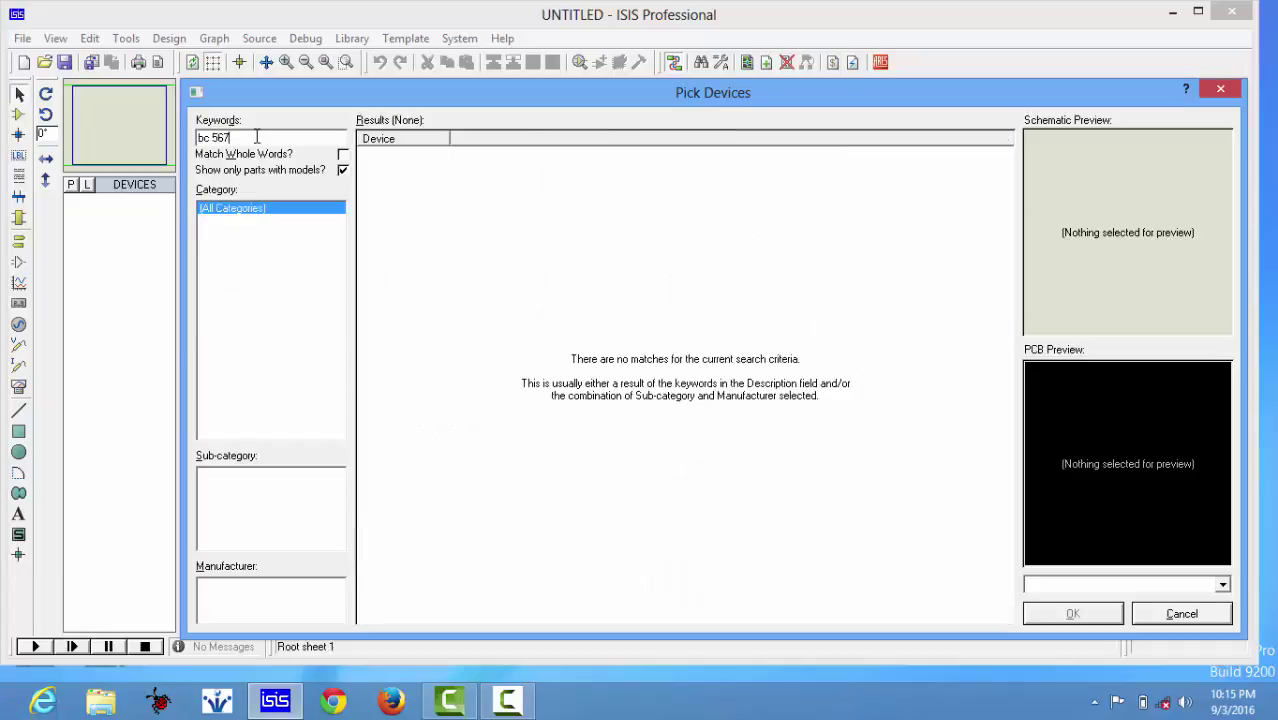
pyautogui.press('BackSpace')
pyautogui.press('BackSpace')
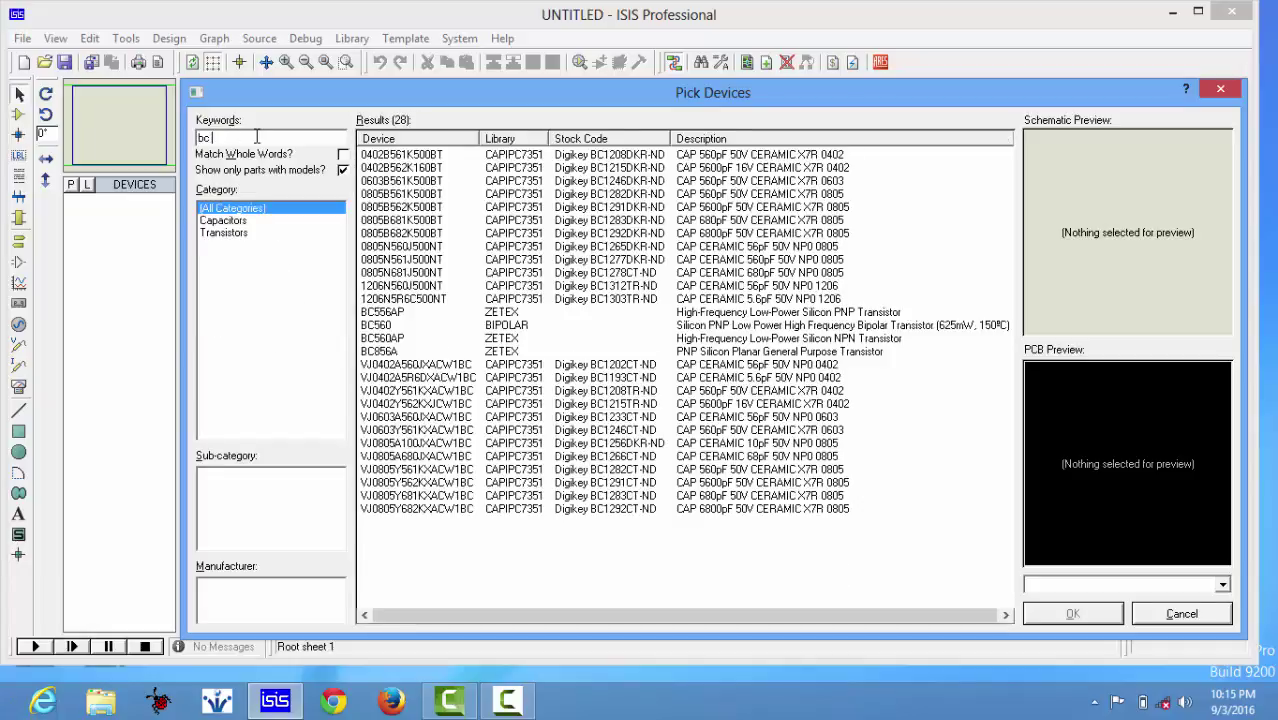
pyautogui.write('47')
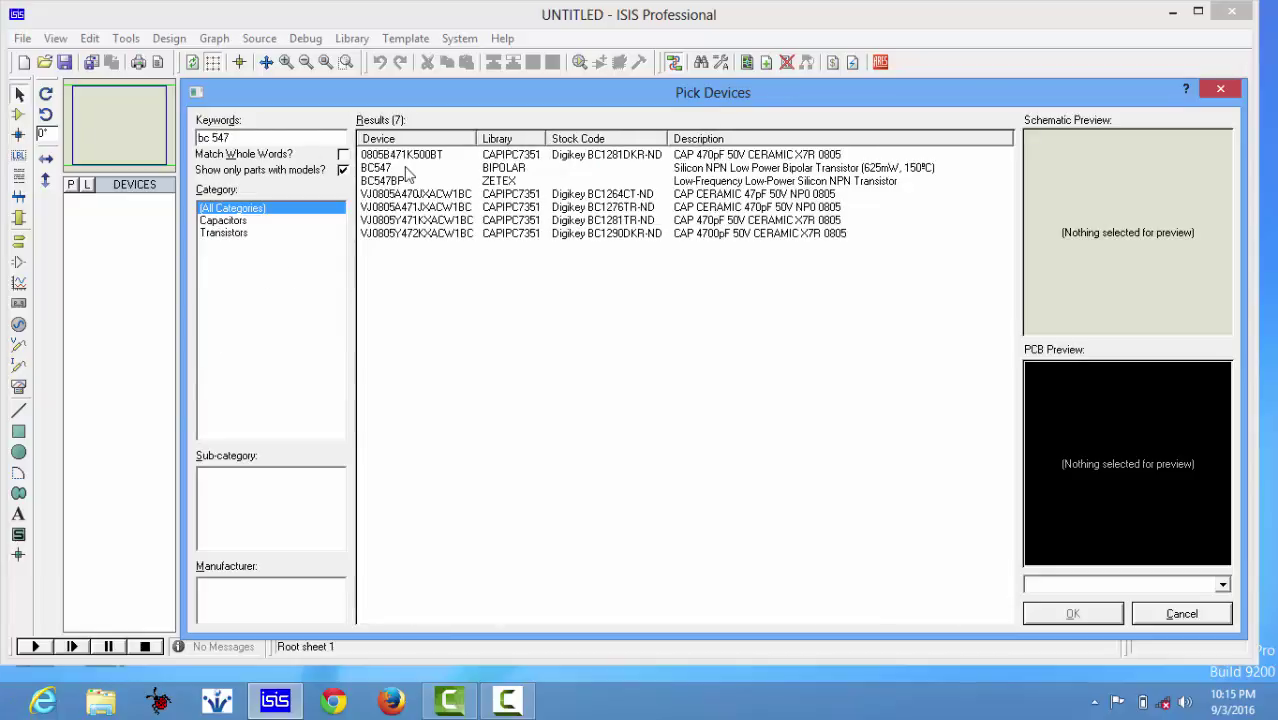
pyautogui.click(418, 170)
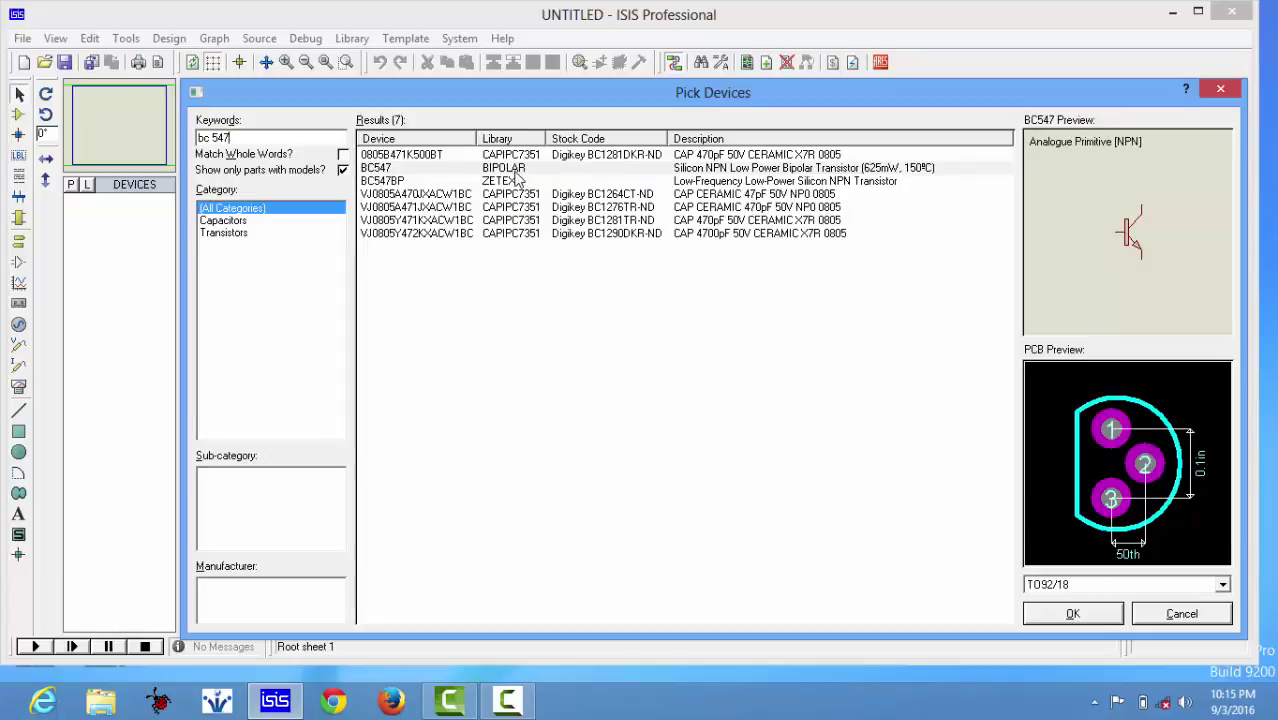
pyautogui.click(1071, 614)
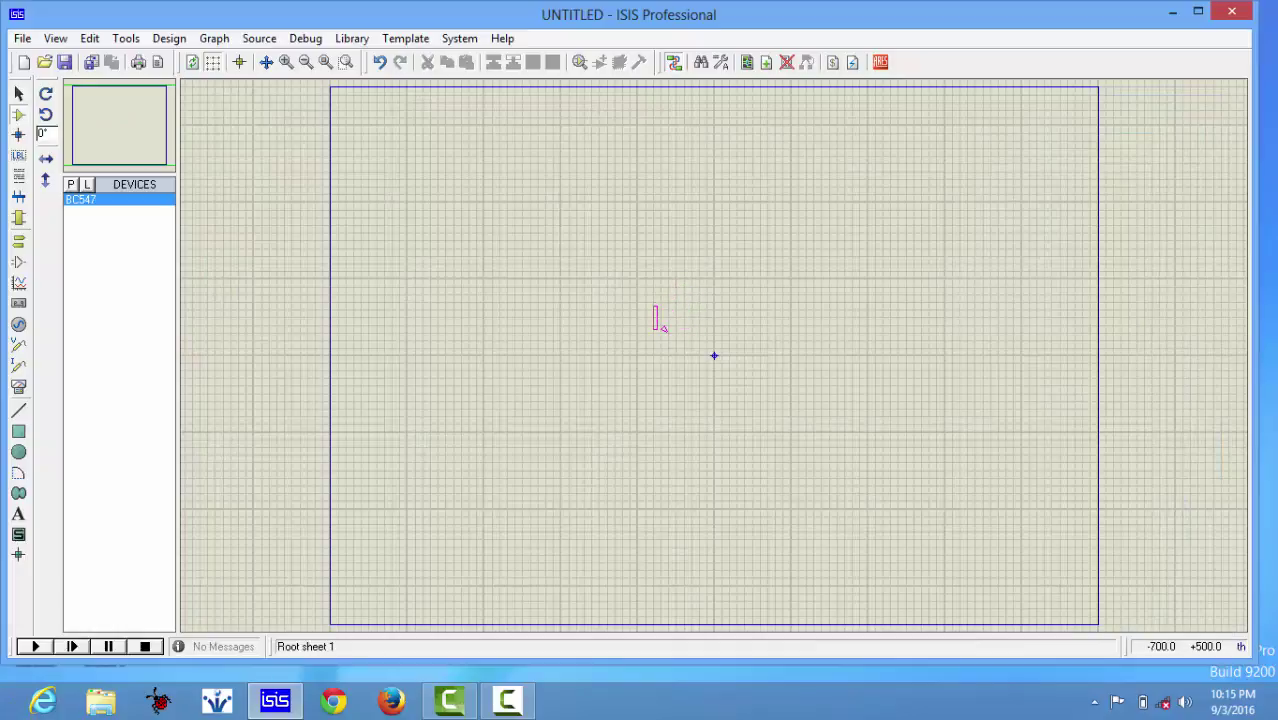
# Place the BC547 as Q1 near the sheet centre and zoom in around it.
pyautogui.click(658, 318)
pyautogui.click(285, 62)
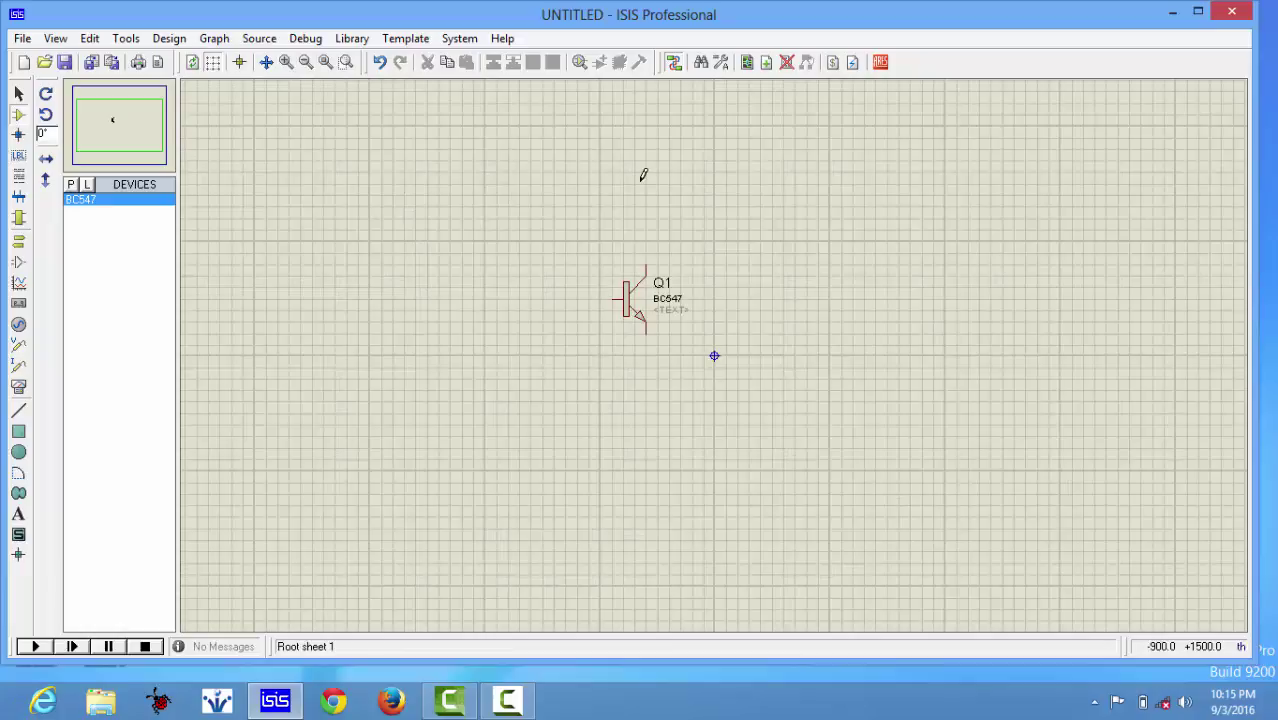
pyautogui.click(354, 40)
# Add the generic RES part and drop a 10k resistor R1 left of Q1.
pyautogui.click(358, 60)
pyautogui.write('res')
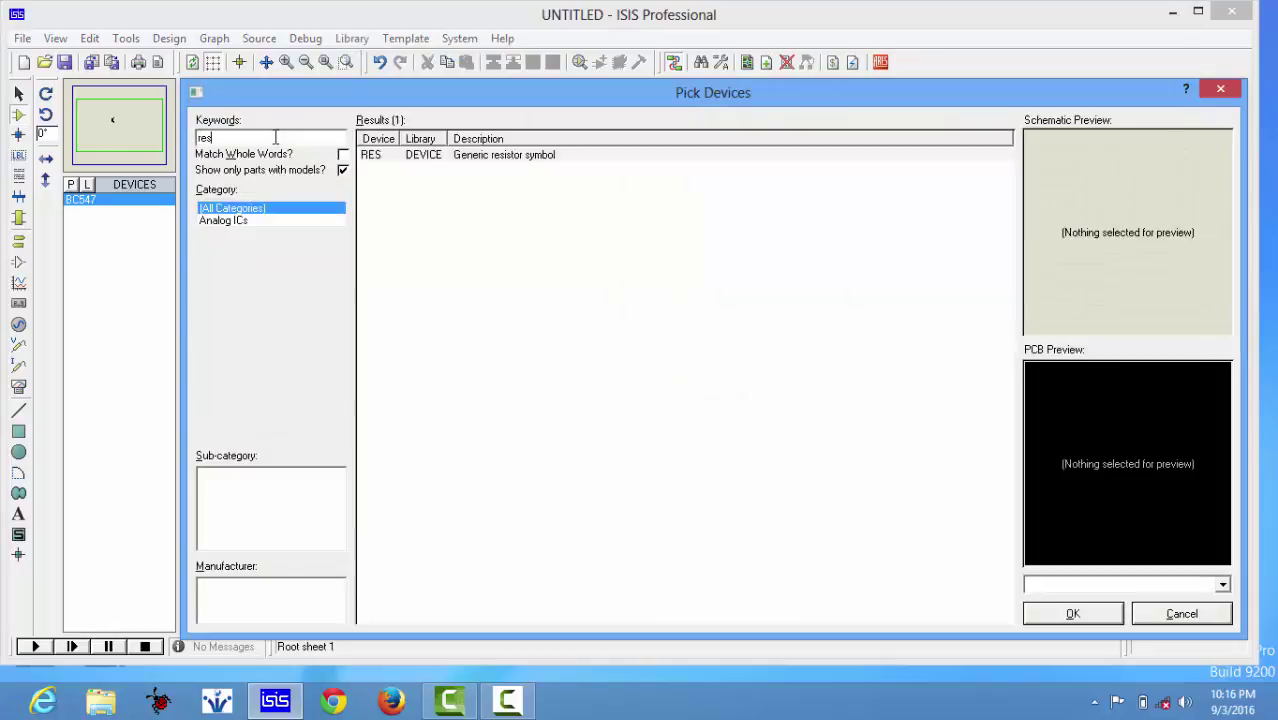
pyautogui.click(398, 160)
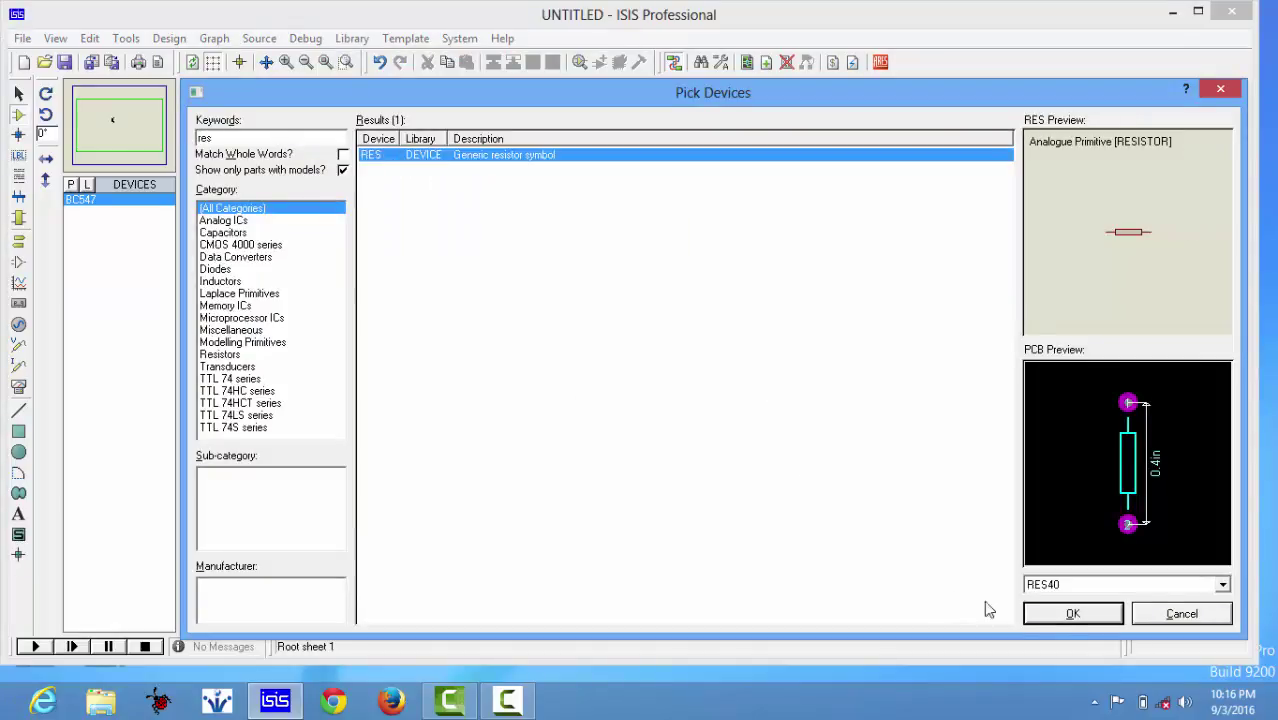
pyautogui.click(1066, 614)
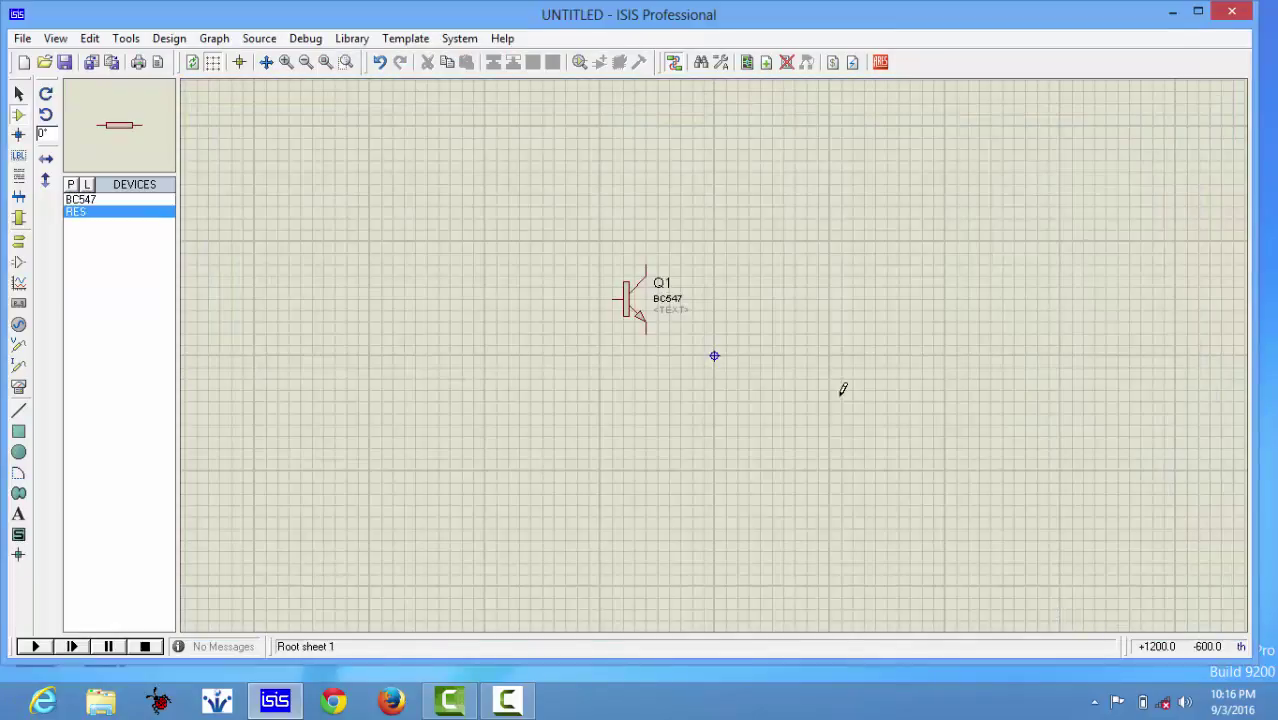
pyautogui.click(647, 186)
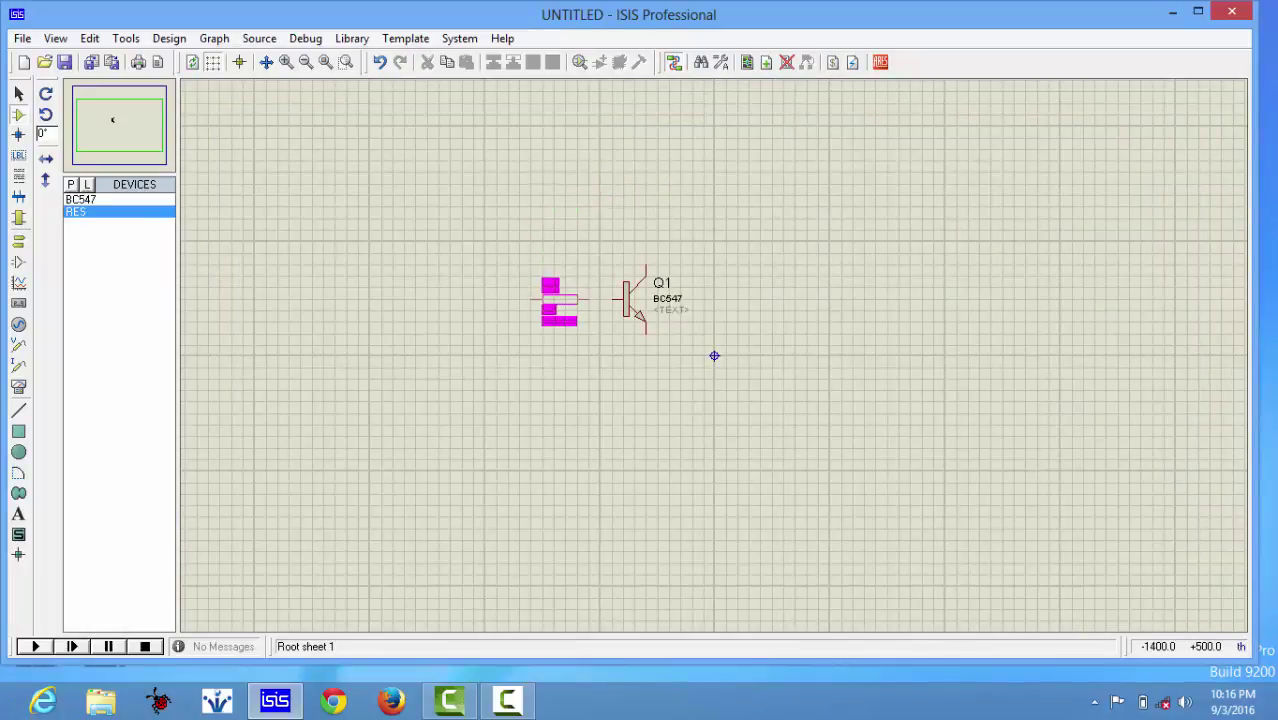
pyautogui.click(559, 298)
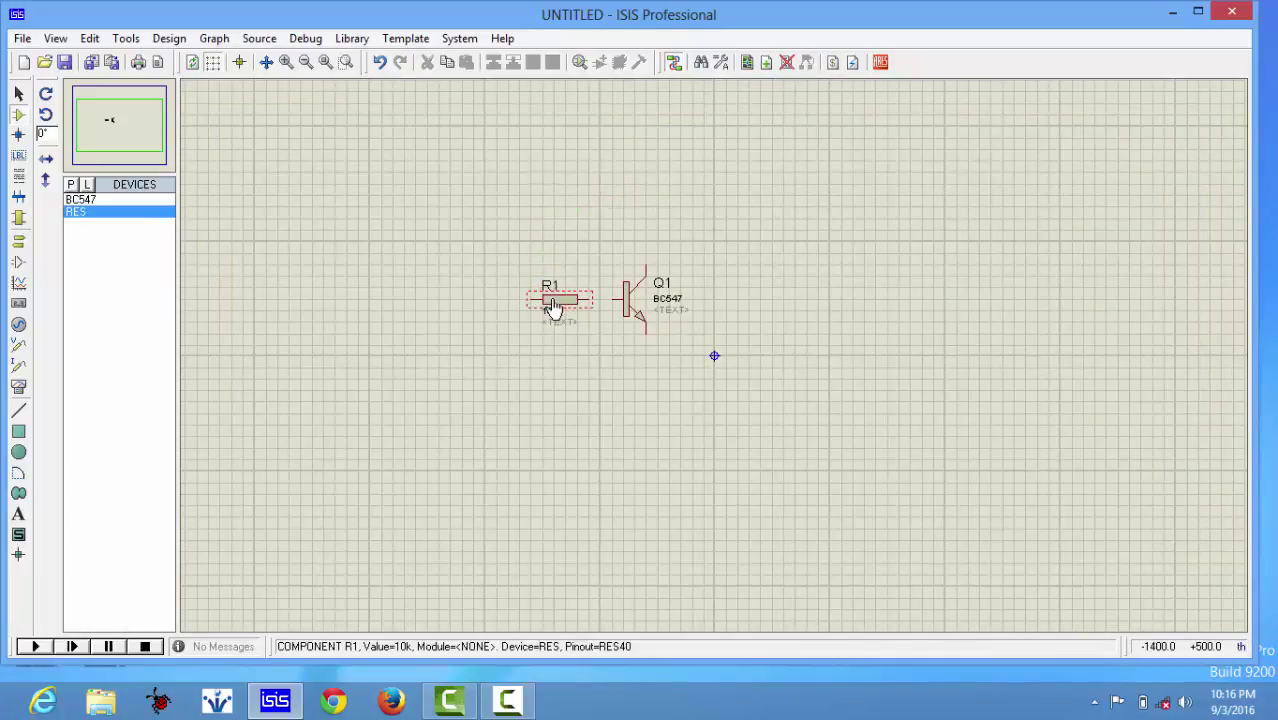
# Search 'led', add the animated LED-RED model and place D1 below right of Q1.
pyautogui.click(346, 42)
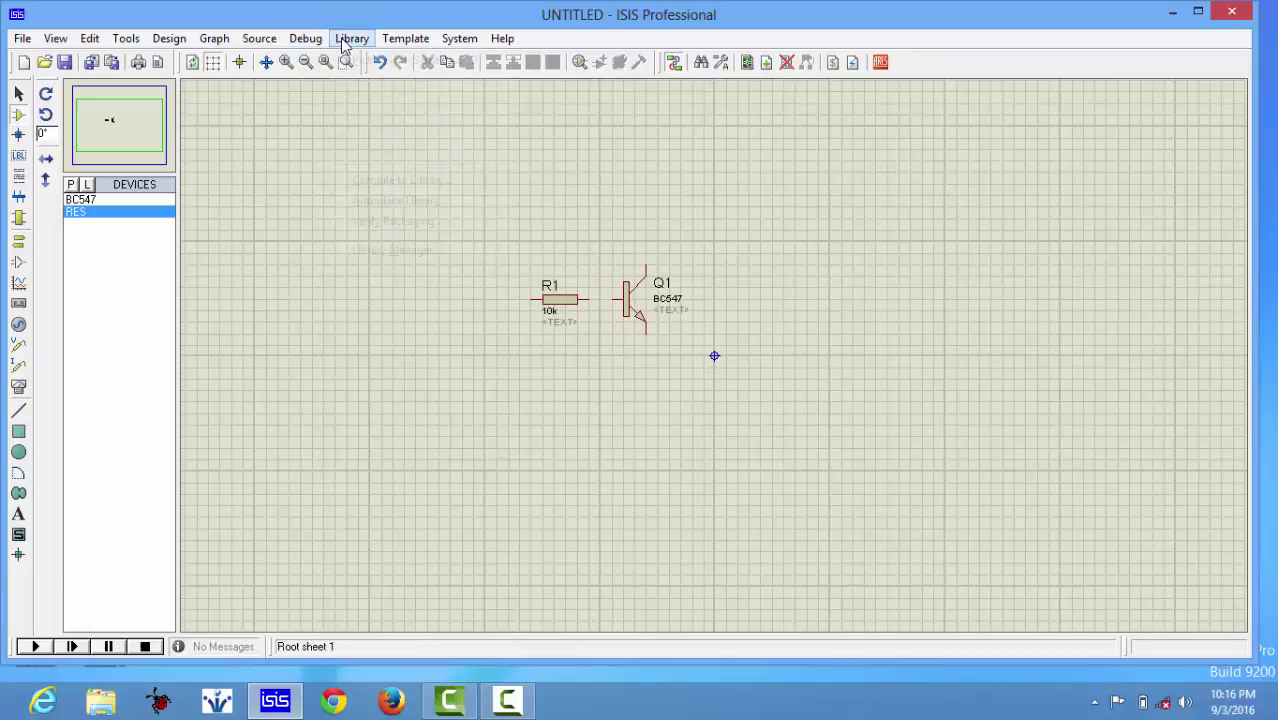
pyautogui.click(344, 60)
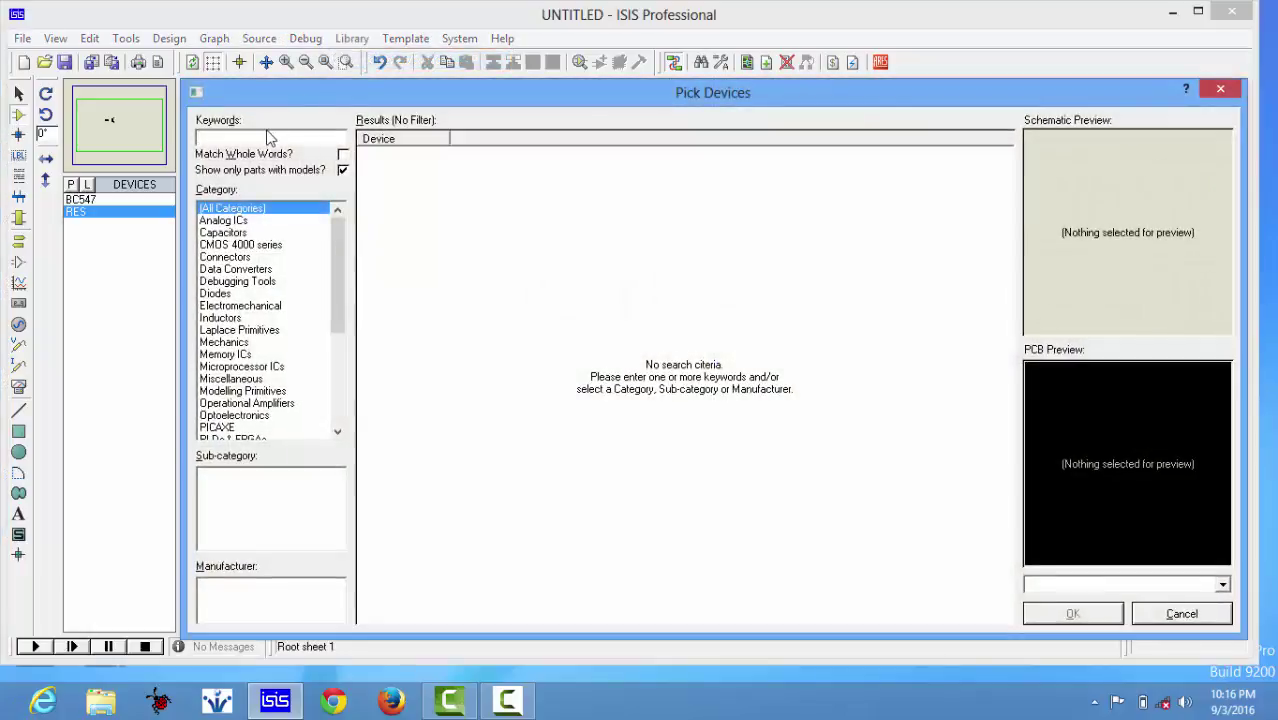
pyautogui.write('led red')
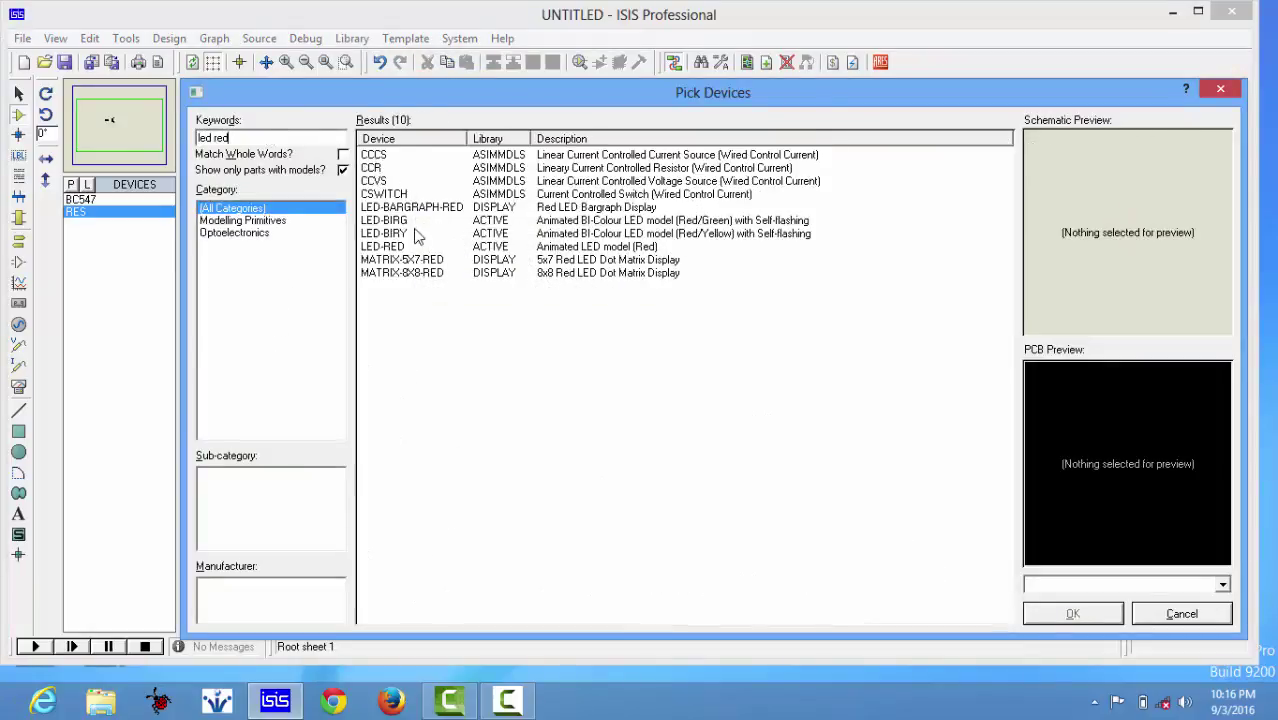
pyautogui.doubleClick(407, 250)
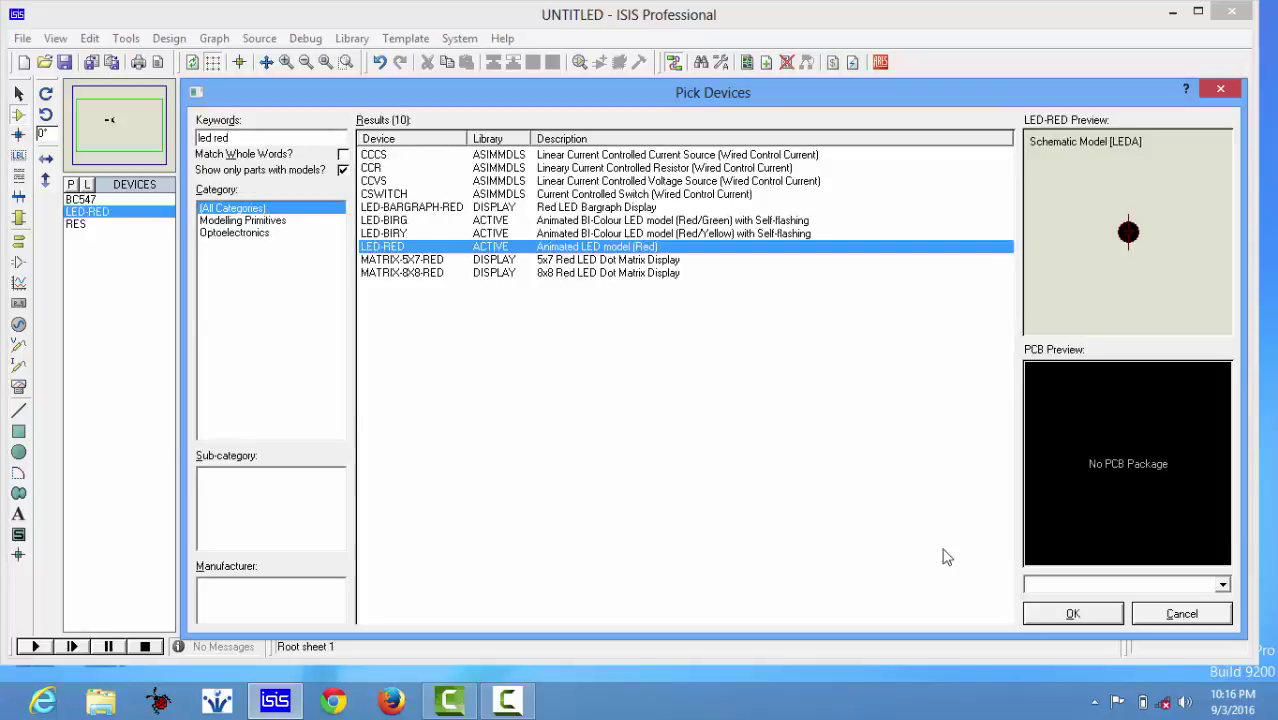
pyautogui.click(1027, 586)
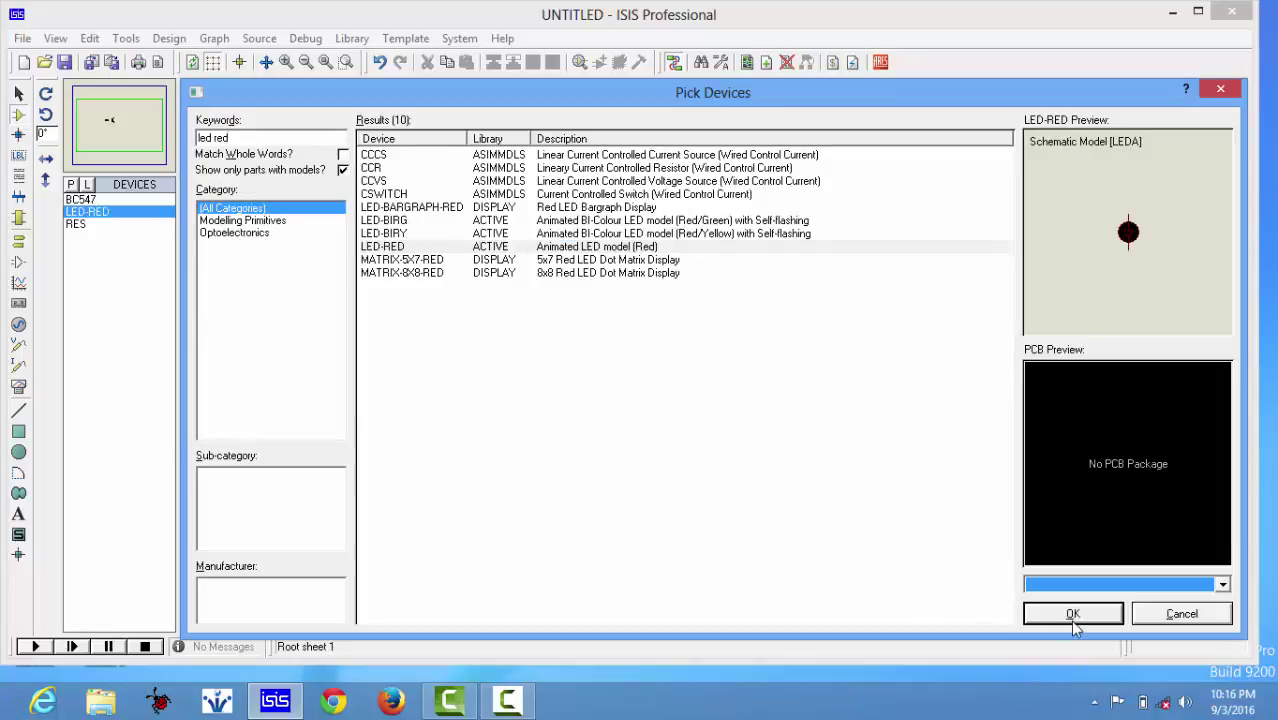
pyautogui.click(1071, 619)
pyautogui.click(827, 329)
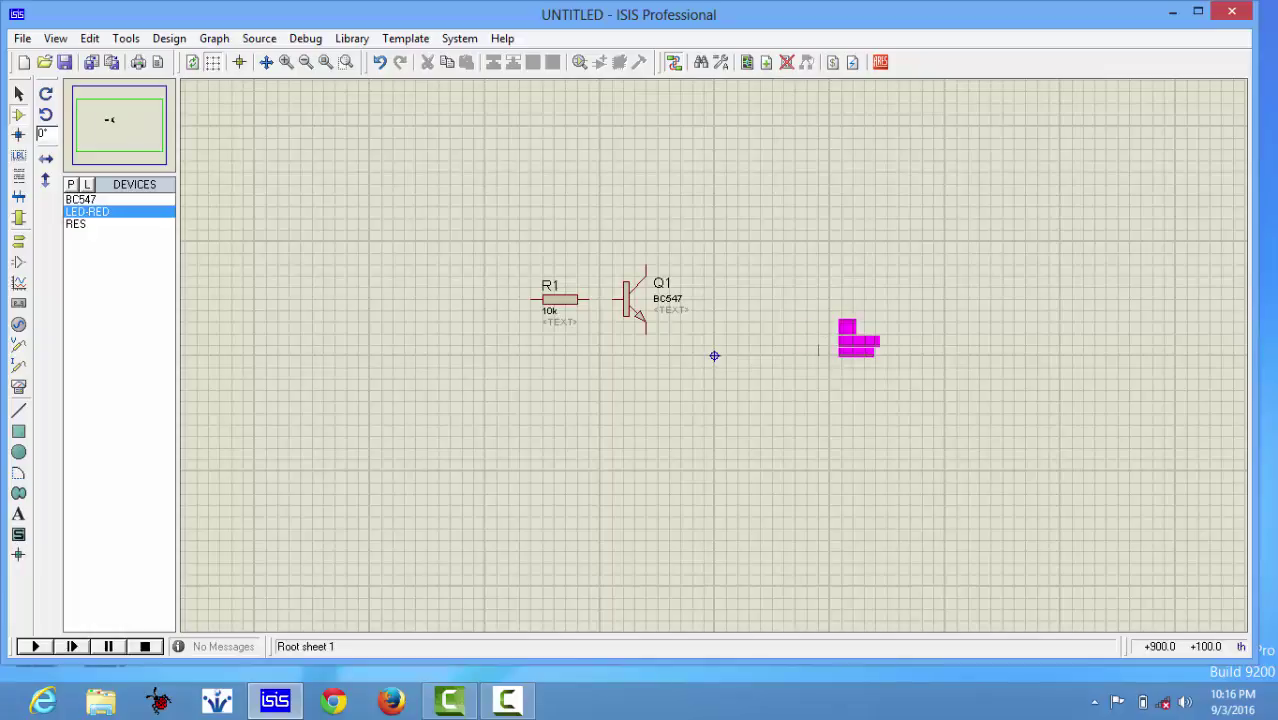
pyautogui.click(807, 390)
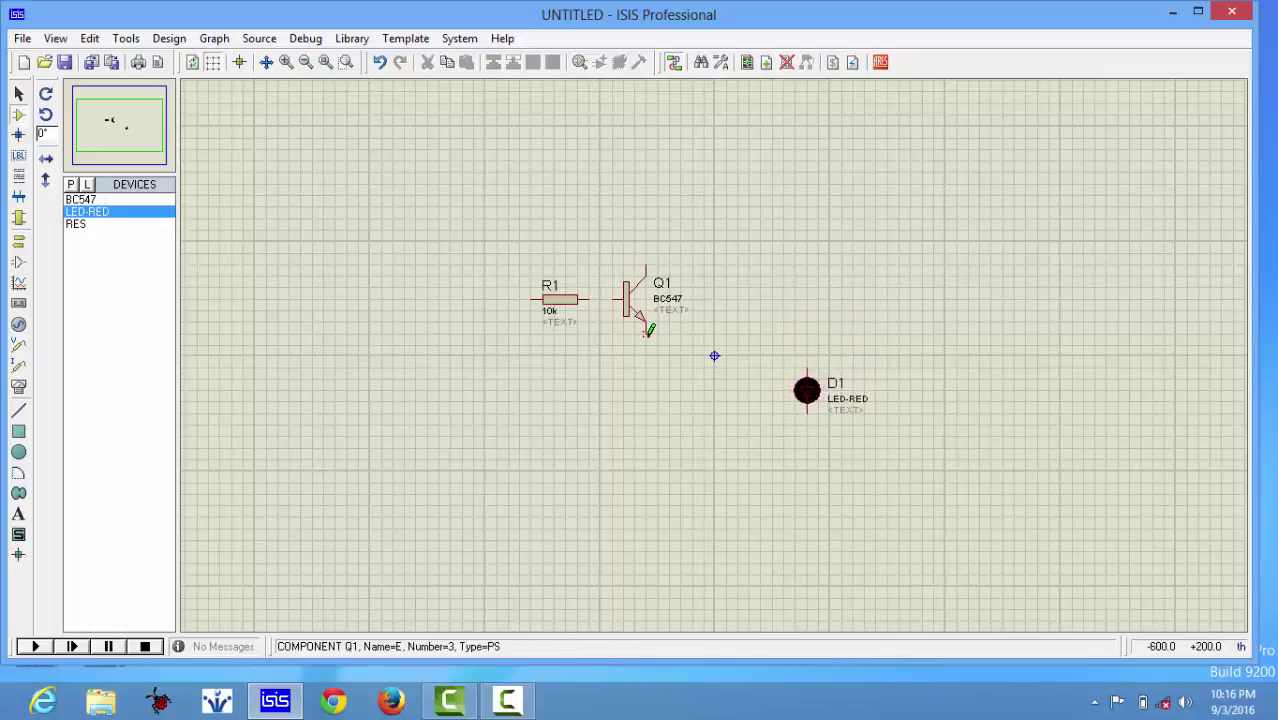
# Place a 10k resistor R2 between Q1 and D1, wiring Q1's emitter through R2 to the LED.
pyautogui.click(80, 224)
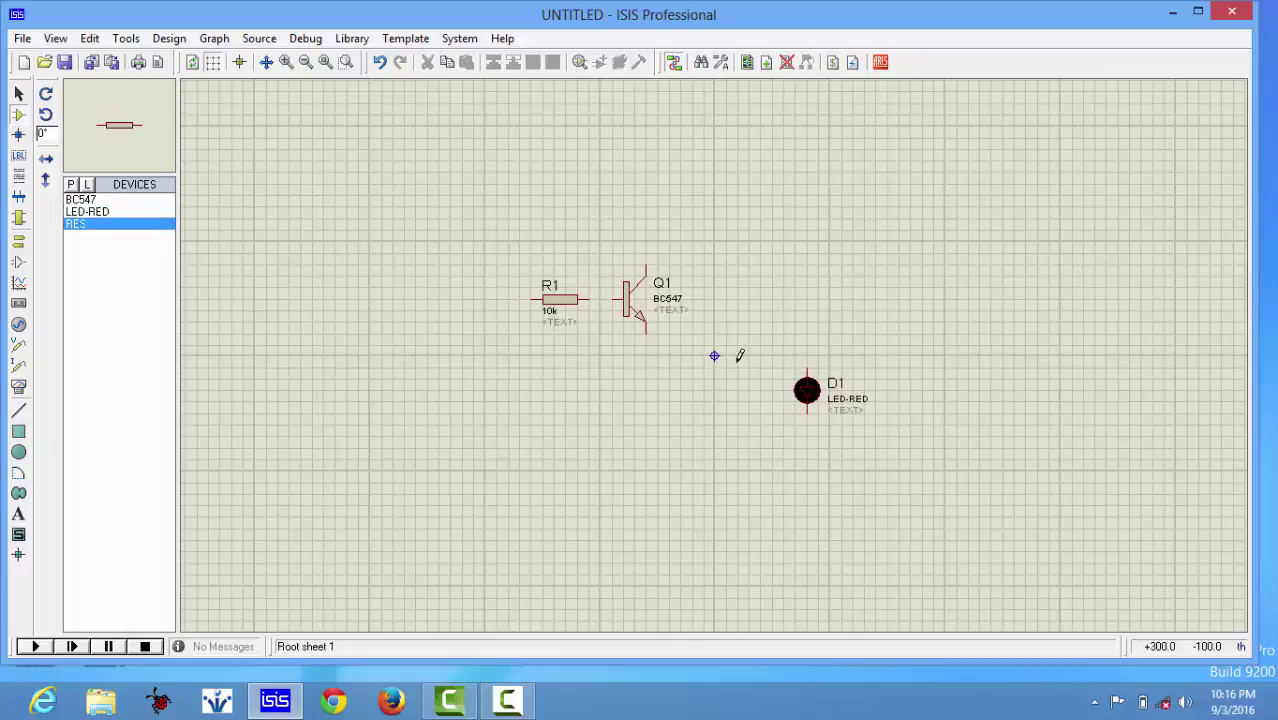
pyautogui.click(741, 357)
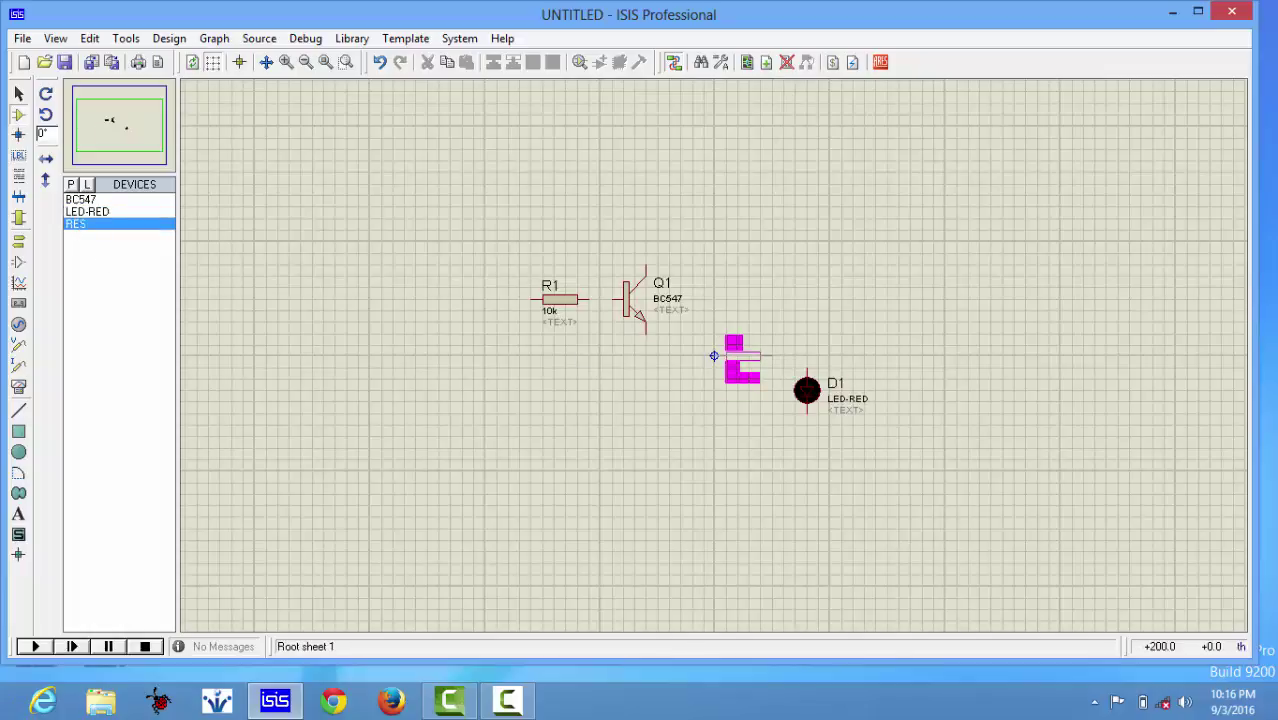
pyautogui.click(647, 330)
pyautogui.click(714, 356)
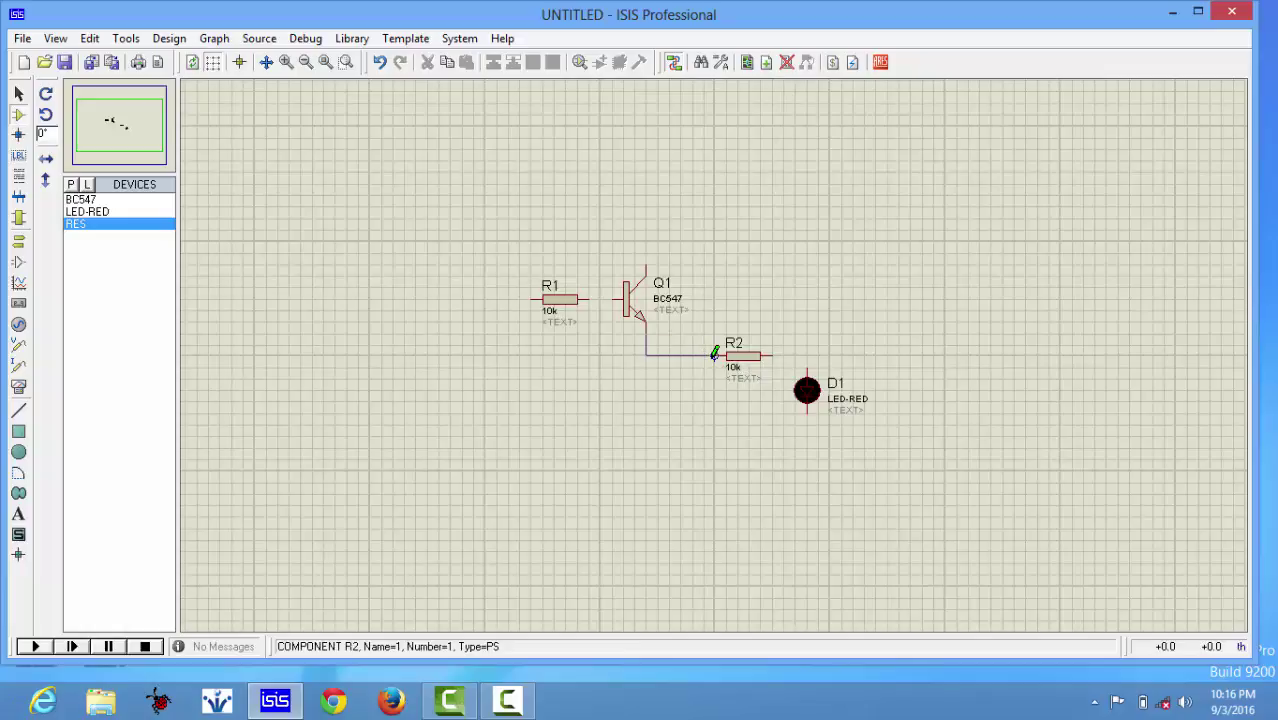
pyautogui.click(771, 355)
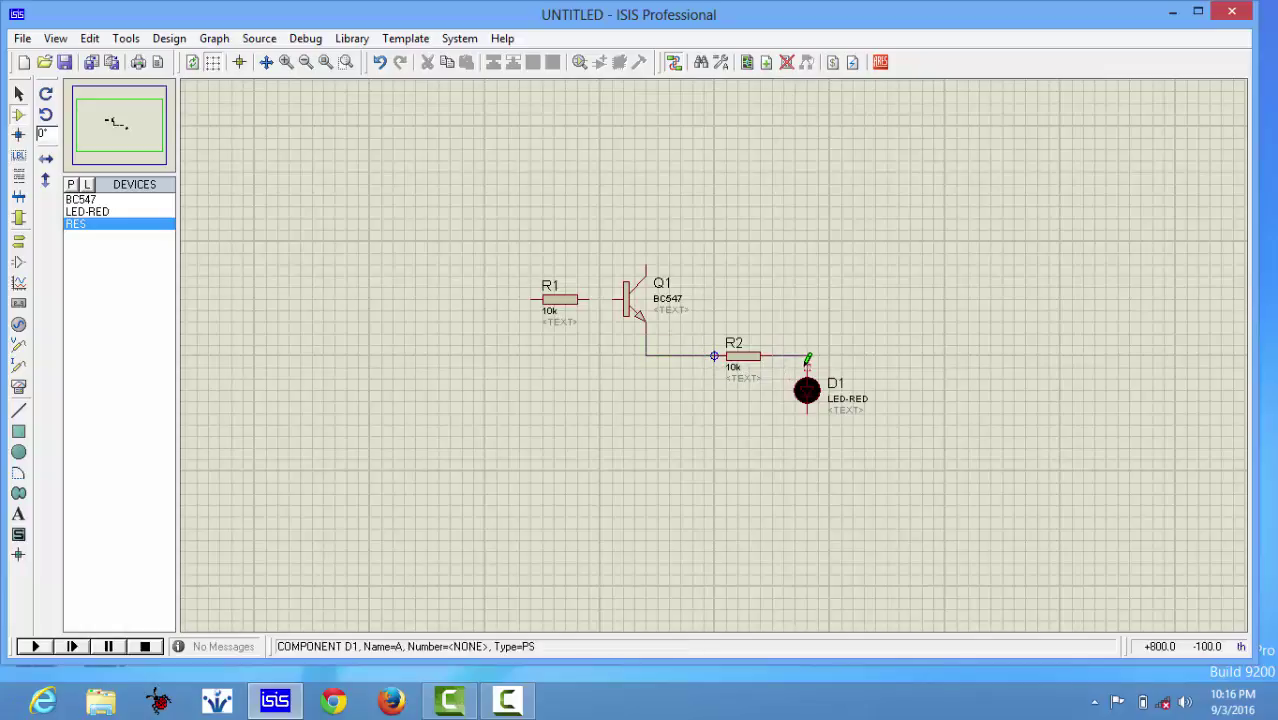
pyautogui.click(807, 374)
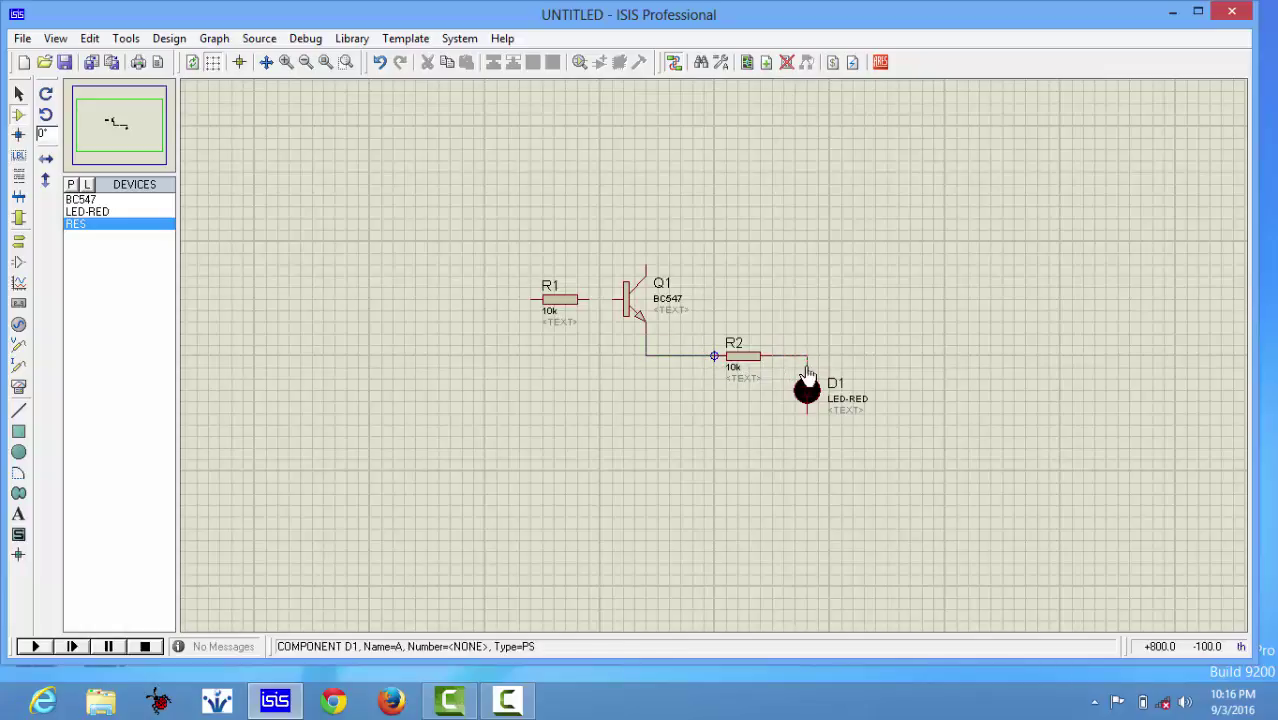
pyautogui.click(18, 240)
# Place a ground terminal below D1 and wire the LED's lower pin to it.
pyautogui.click(88, 260)
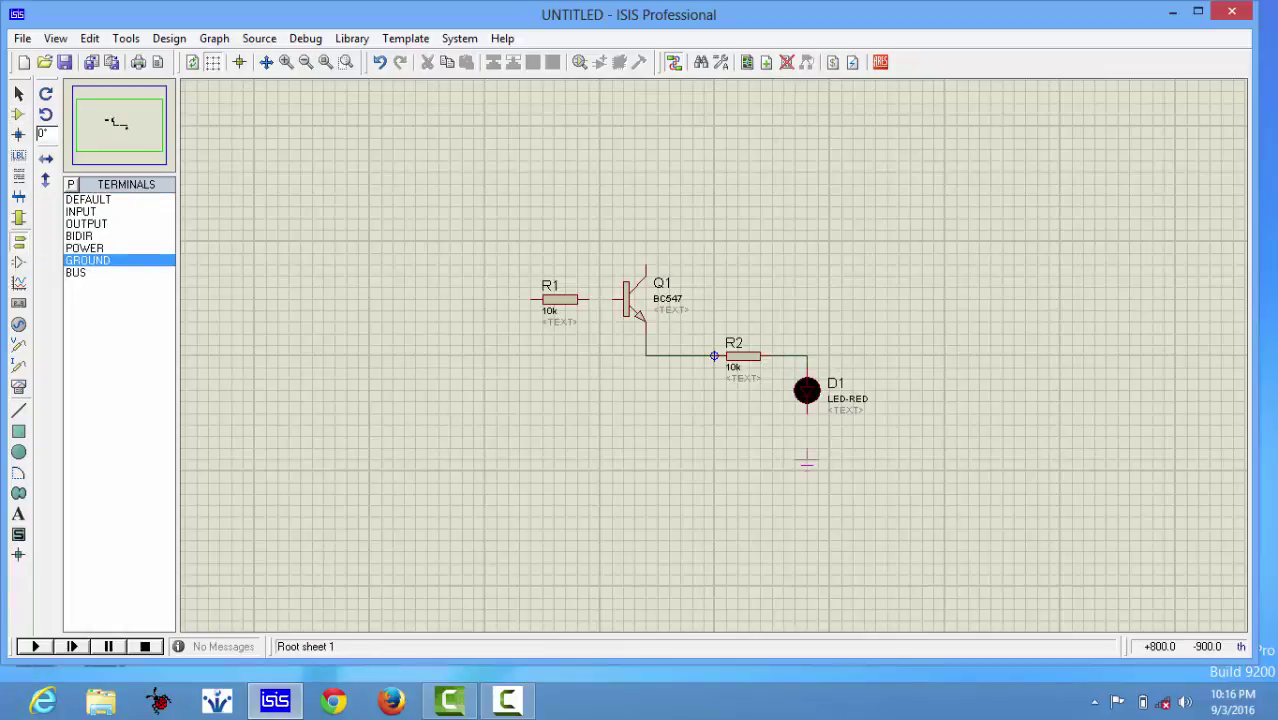
pyautogui.click(807, 460)
pyautogui.click(808, 410)
pyautogui.click(807, 459)
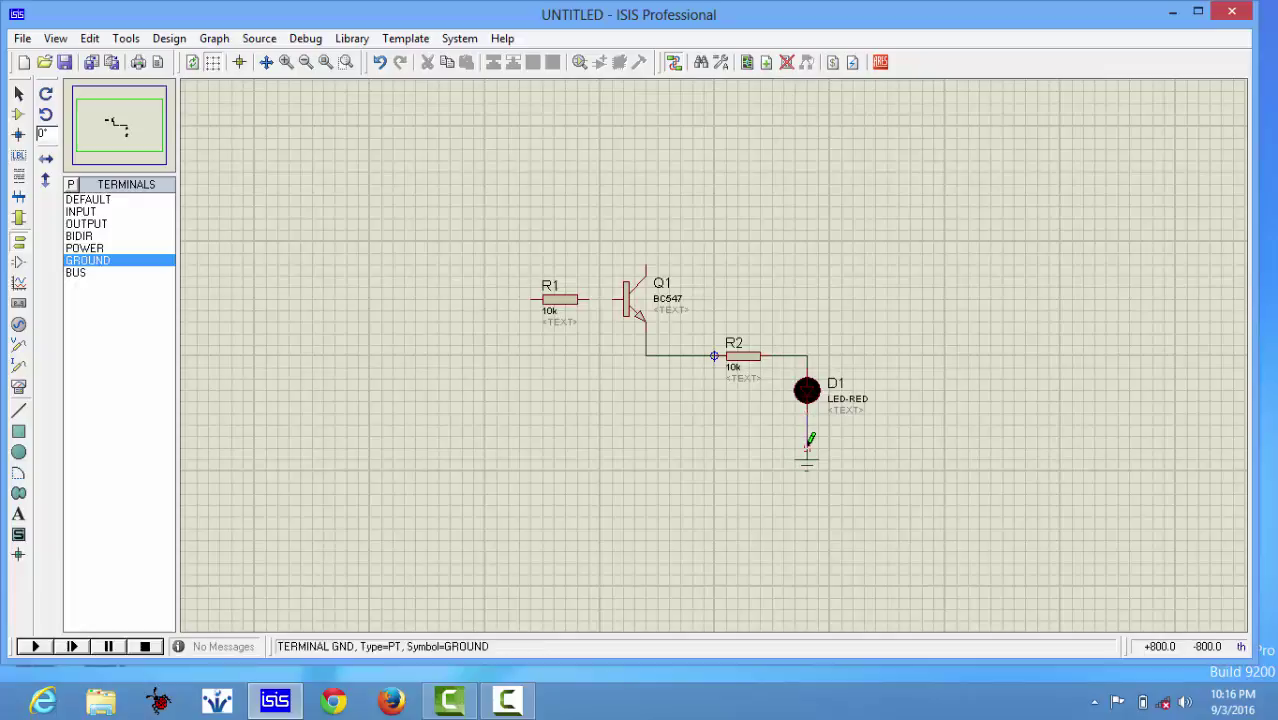
# Place a power terminal above transistor Q1.
pyautogui.click(100, 250)
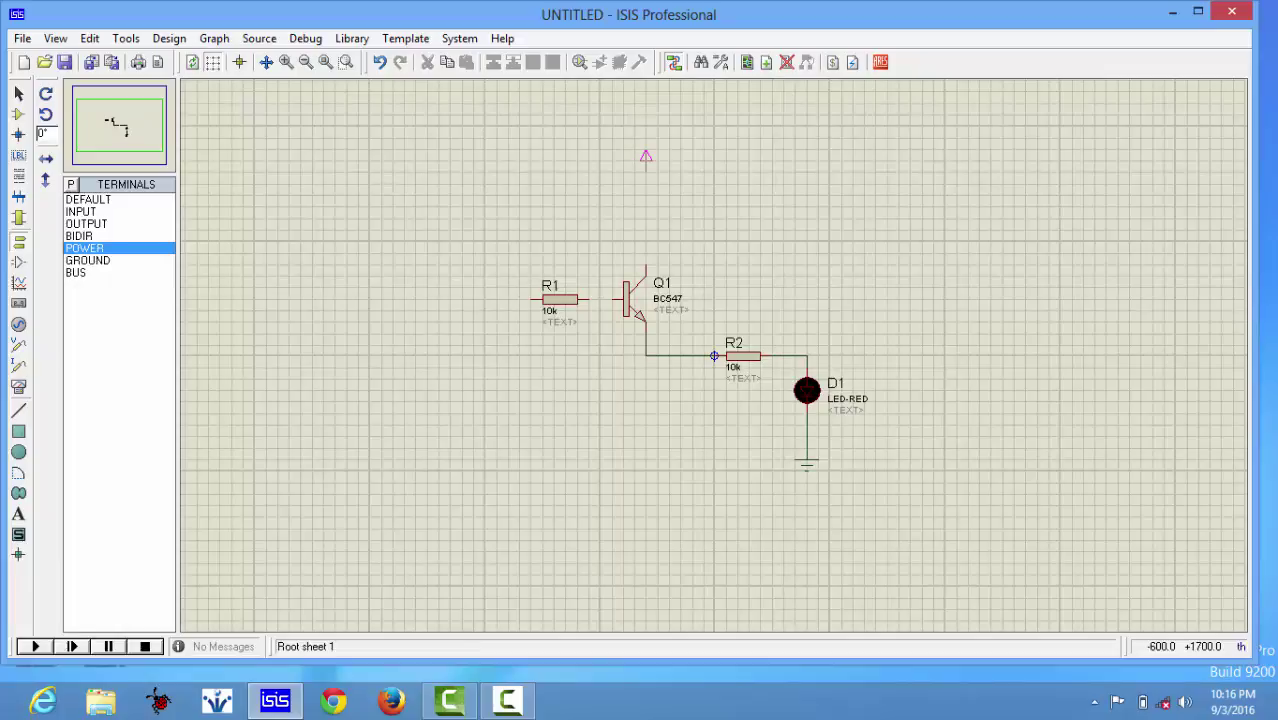
pyautogui.click(646, 160)
pyautogui.click(113, 261)
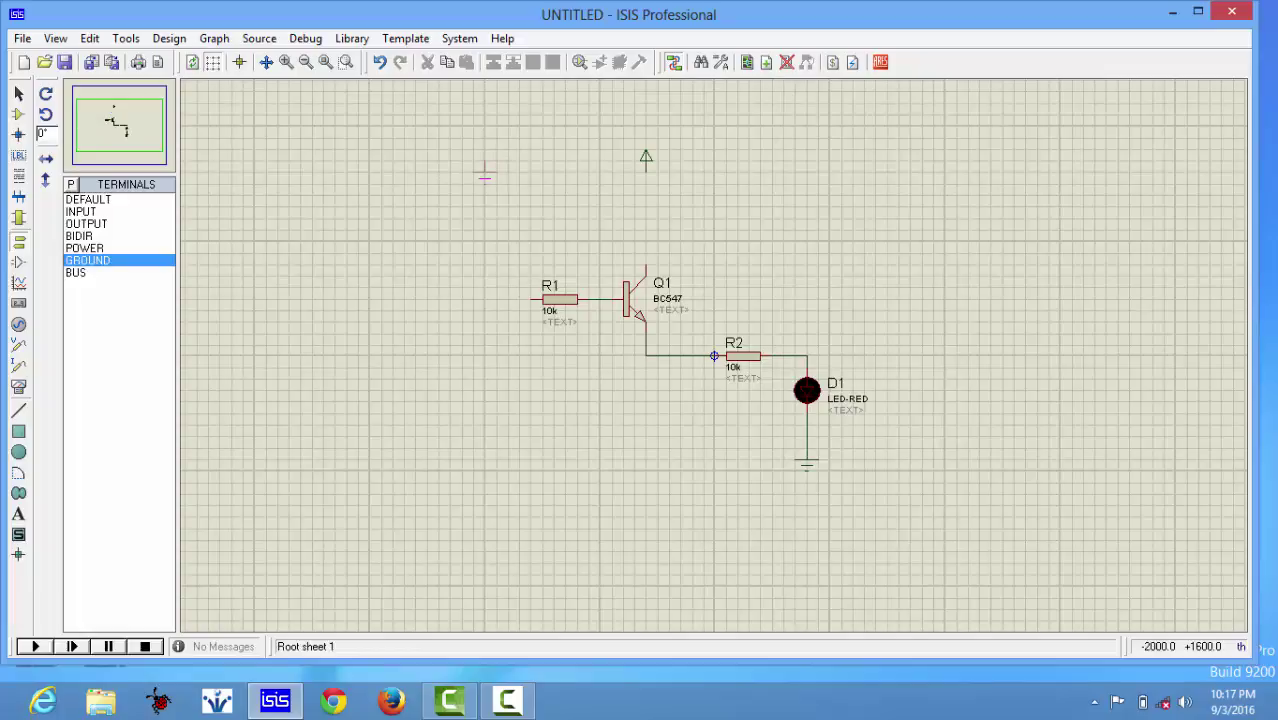
pyautogui.keyDown('shift'); pyautogui.hscroll(-1, 460, 210); pyautogui.keyUp('shift')
pyautogui.keyDown('shift'); pyautogui.hscroll(-1, 420, 260); pyautogui.keyUp('shift')
pyautogui.keyDown('shift'); pyautogui.hscroll(1, 1044, 316); pyautogui.keyUp('shift')
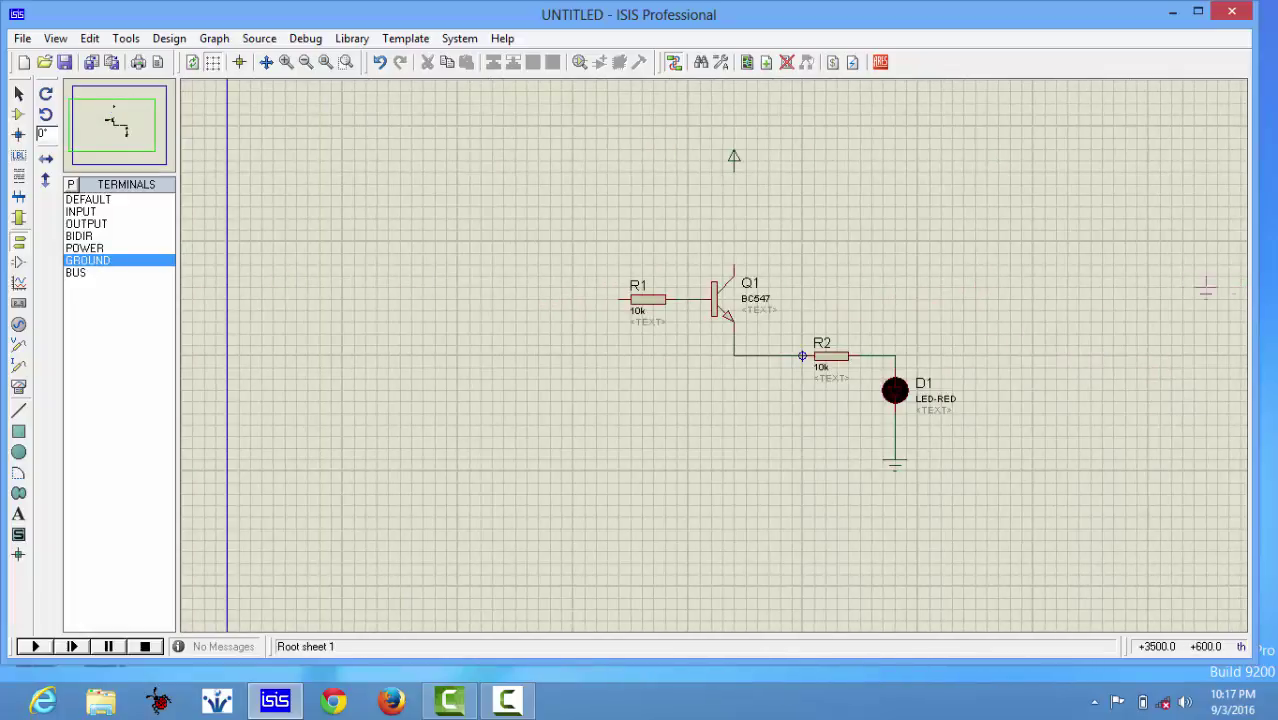
# Add a power terminal above R1 and wire the power terminals to R1's left pin and Q1's collector.
pyautogui.click(84, 248)
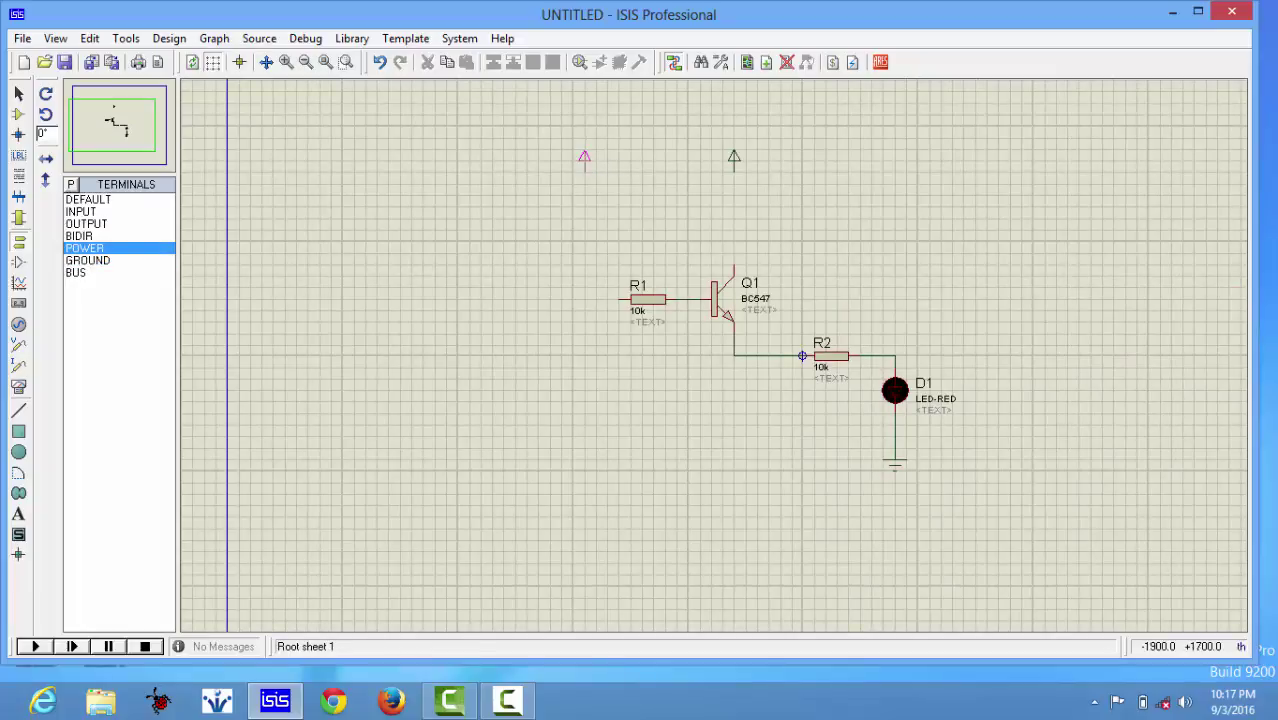
pyautogui.click(584, 165)
pyautogui.click(584, 166)
pyautogui.click(620, 298)
pyautogui.click(736, 176)
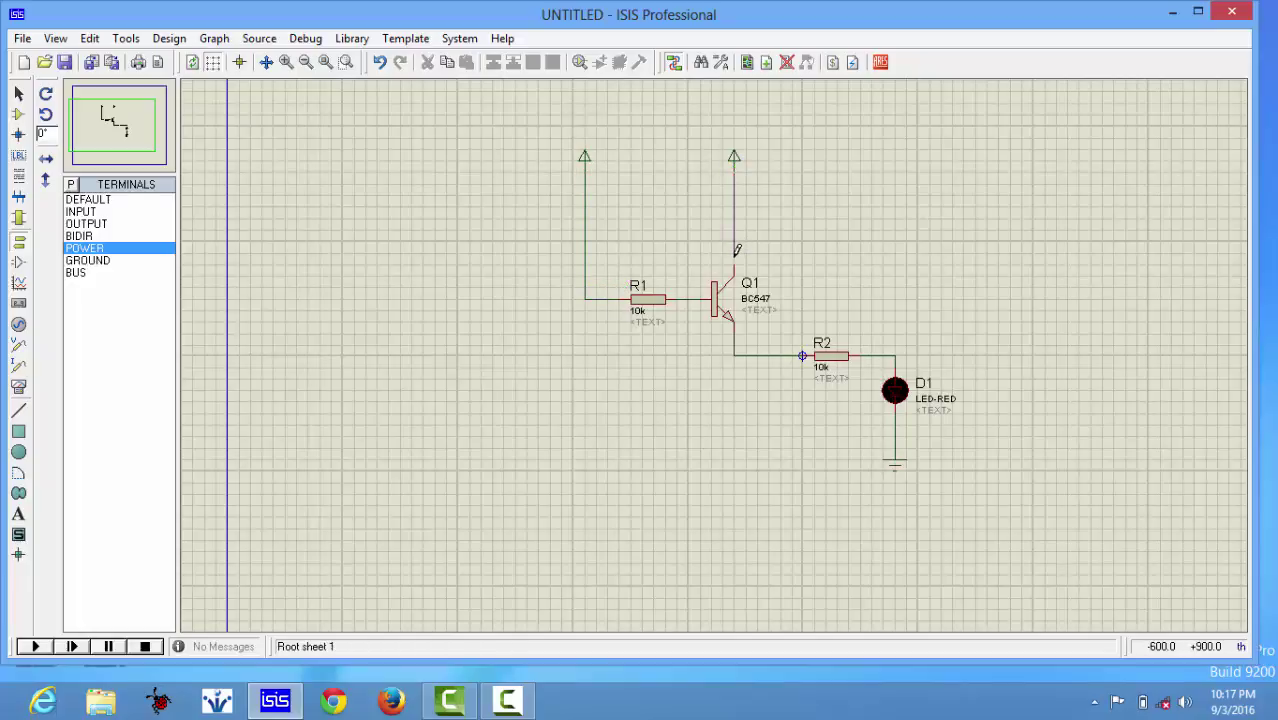
pyautogui.click(738, 160)
# Set the label string of the power terminals above Q1 and R1 to +5v.
pyautogui.doubleClick(734, 157)
pyautogui.write('+5v')
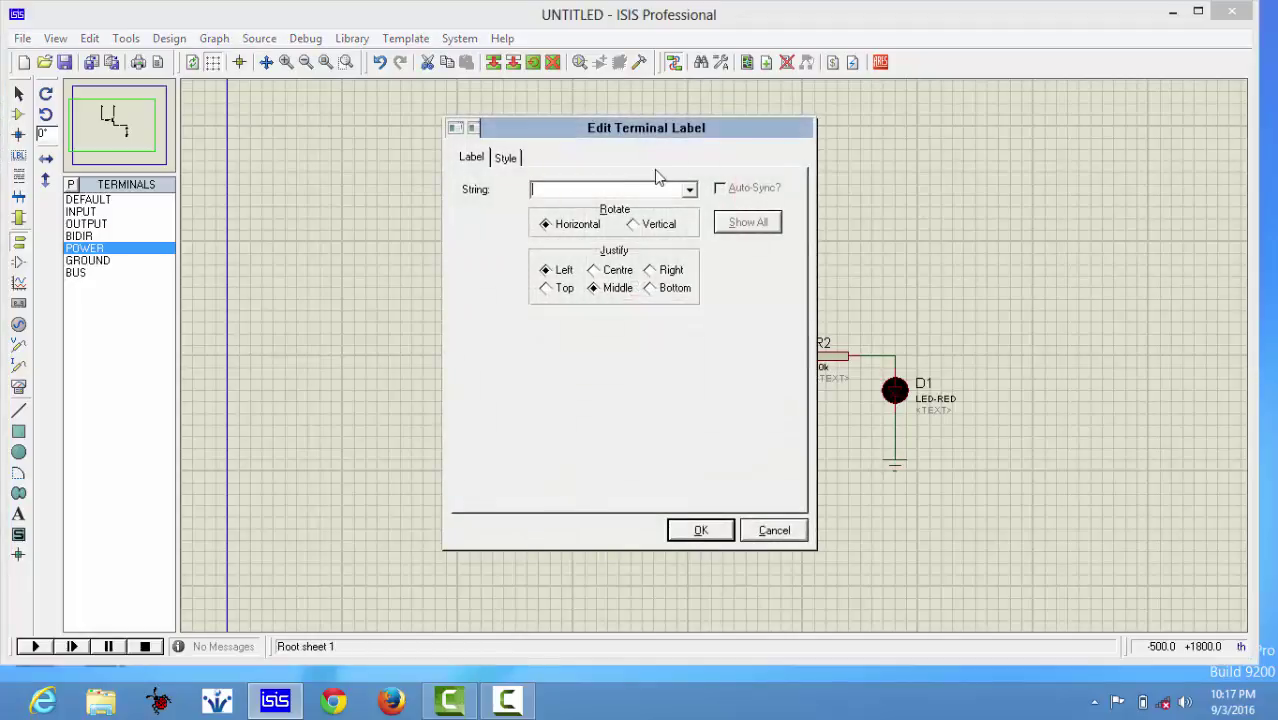
pyautogui.click(700, 531)
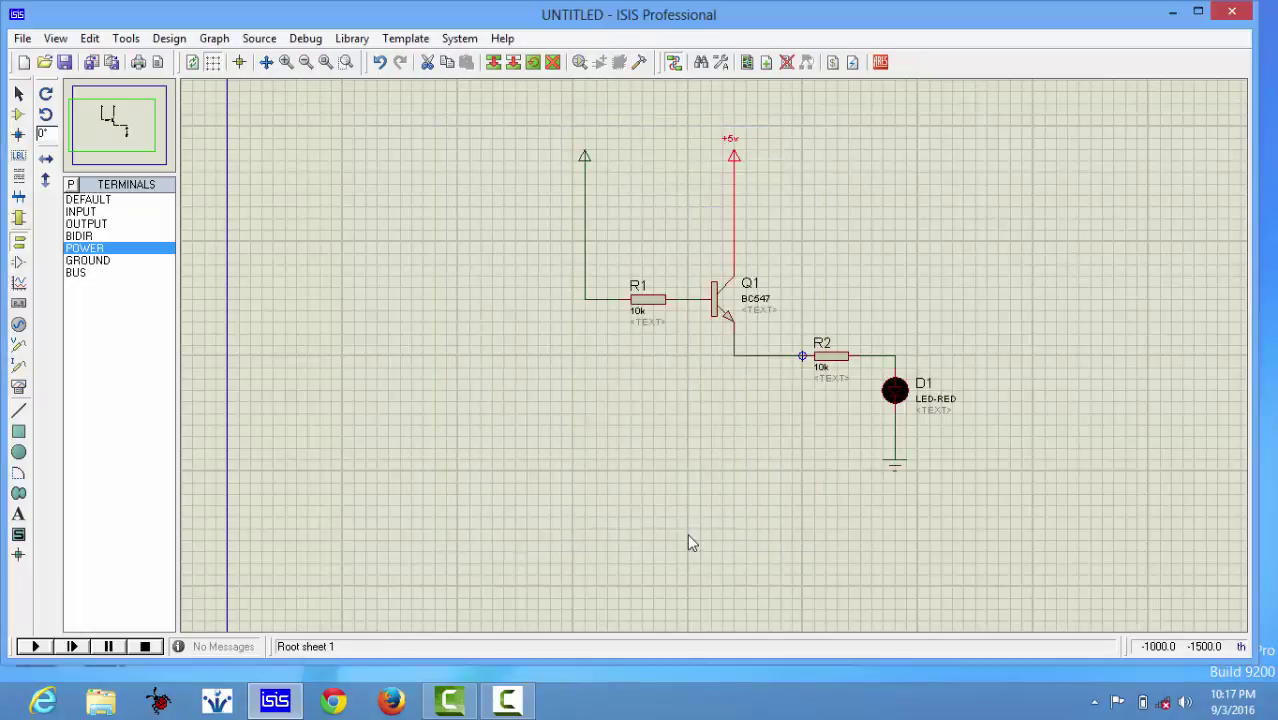
pyautogui.doubleClick(585, 158)
pyautogui.write('+5v')
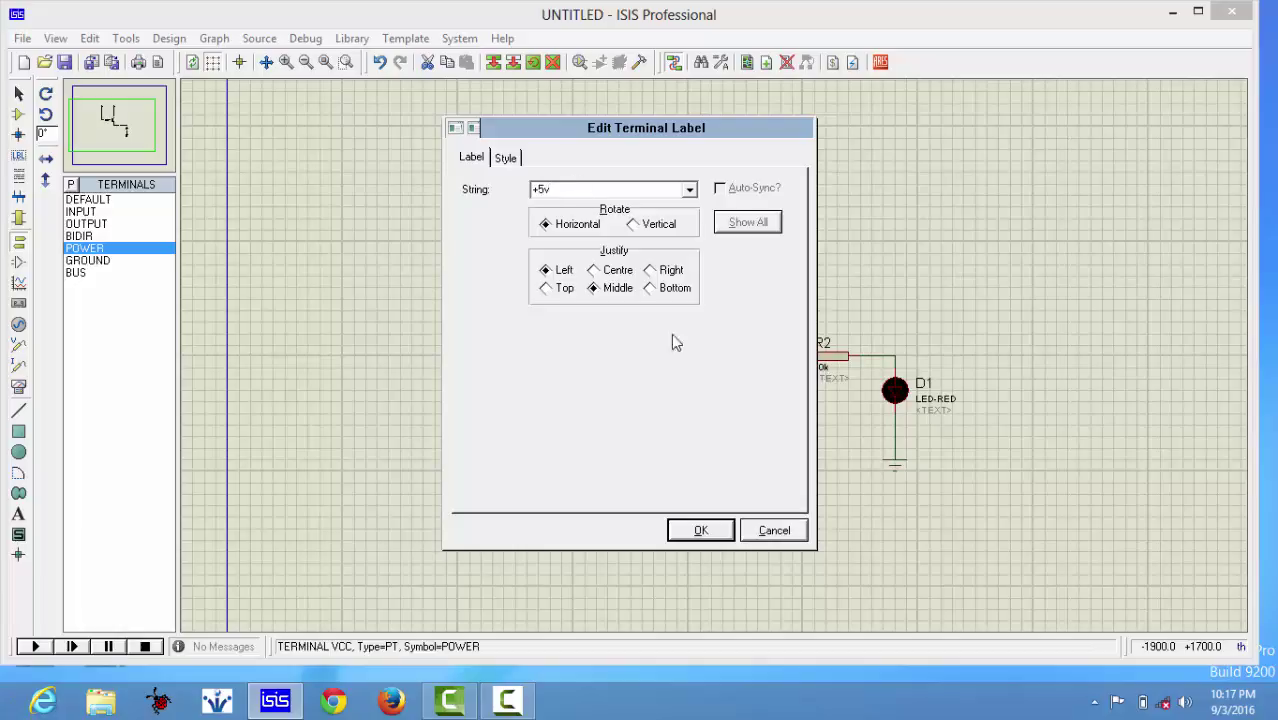
pyautogui.click(701, 532)
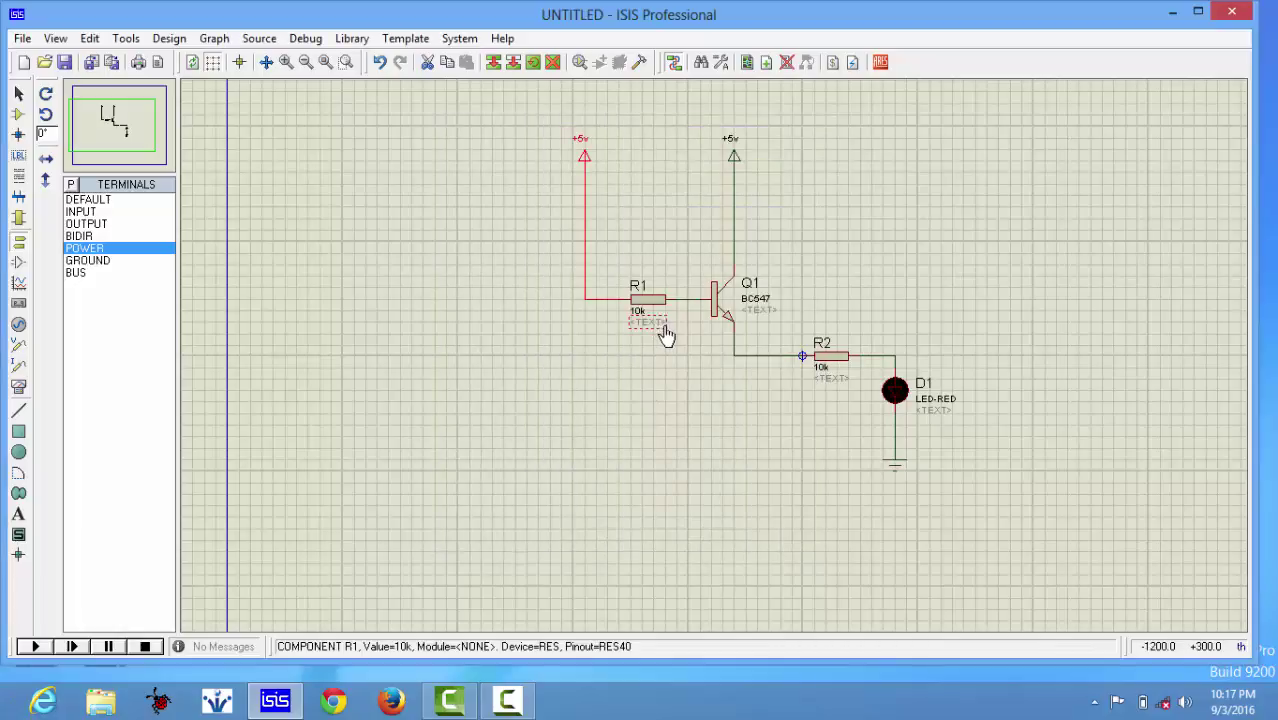
# Edit R1's value label so it reads 1k instead of 10k.
pyautogui.doubleClick(646, 330)
pyautogui.write('1k')
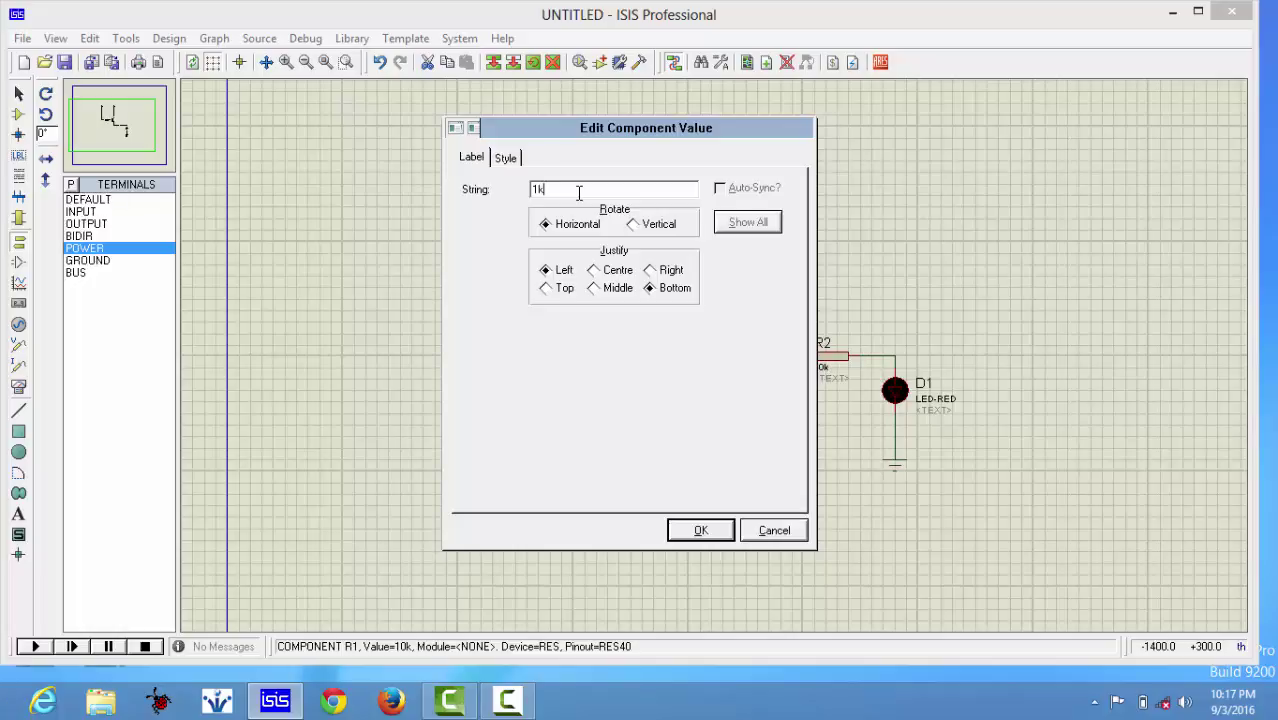
pyautogui.click(700, 530)
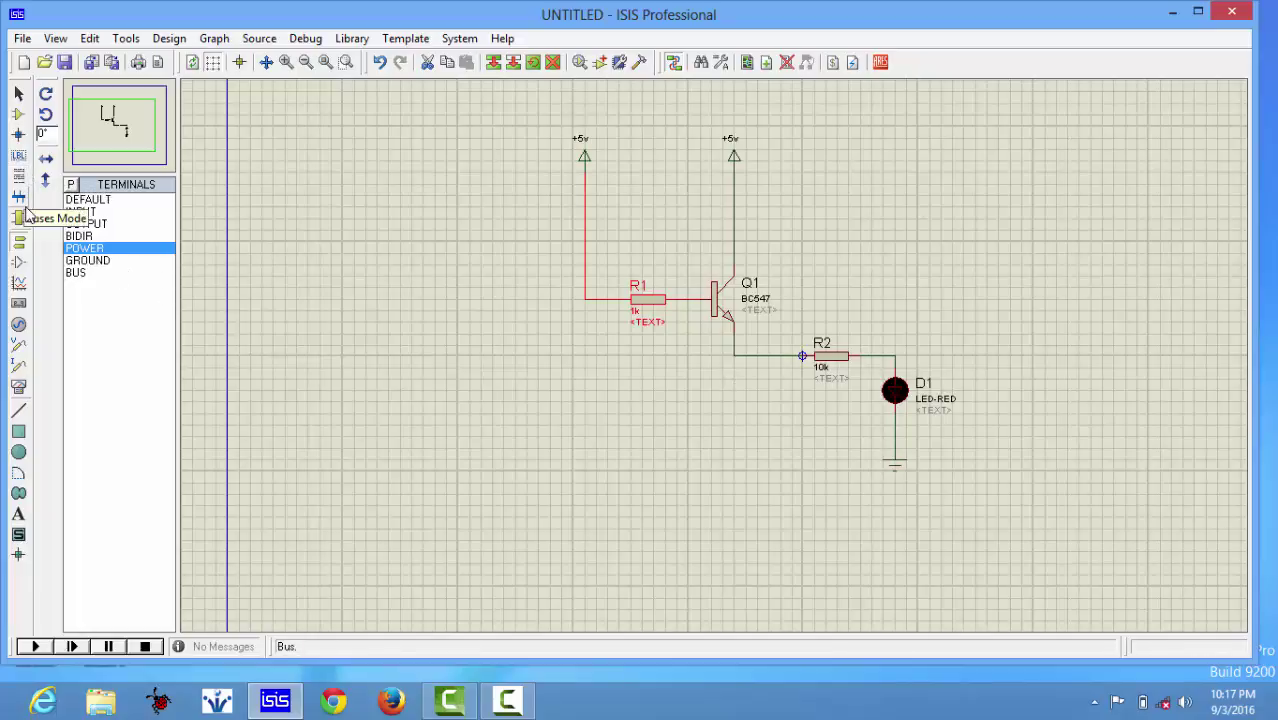
# Return to Component Mode and select the RES part from the device list.
pyautogui.click(22, 220)
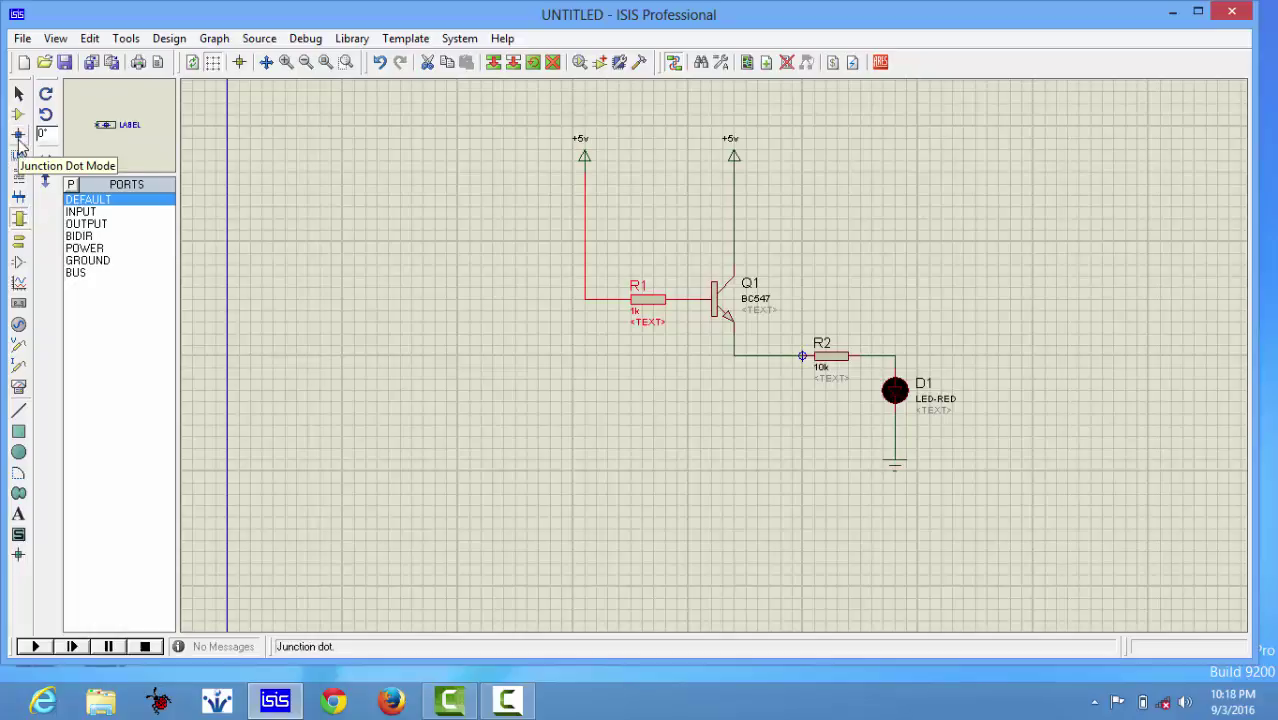
pyautogui.click(18, 114)
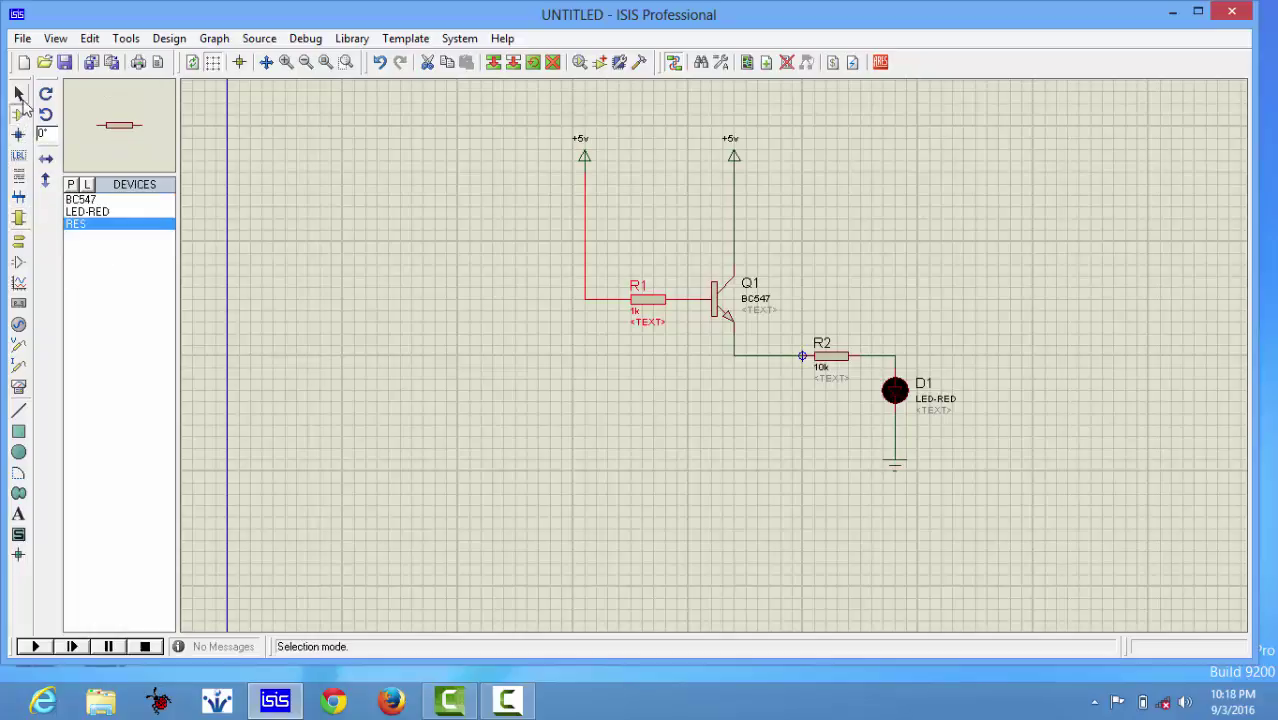
pyautogui.click(110, 216)
pyautogui.click(110, 226)
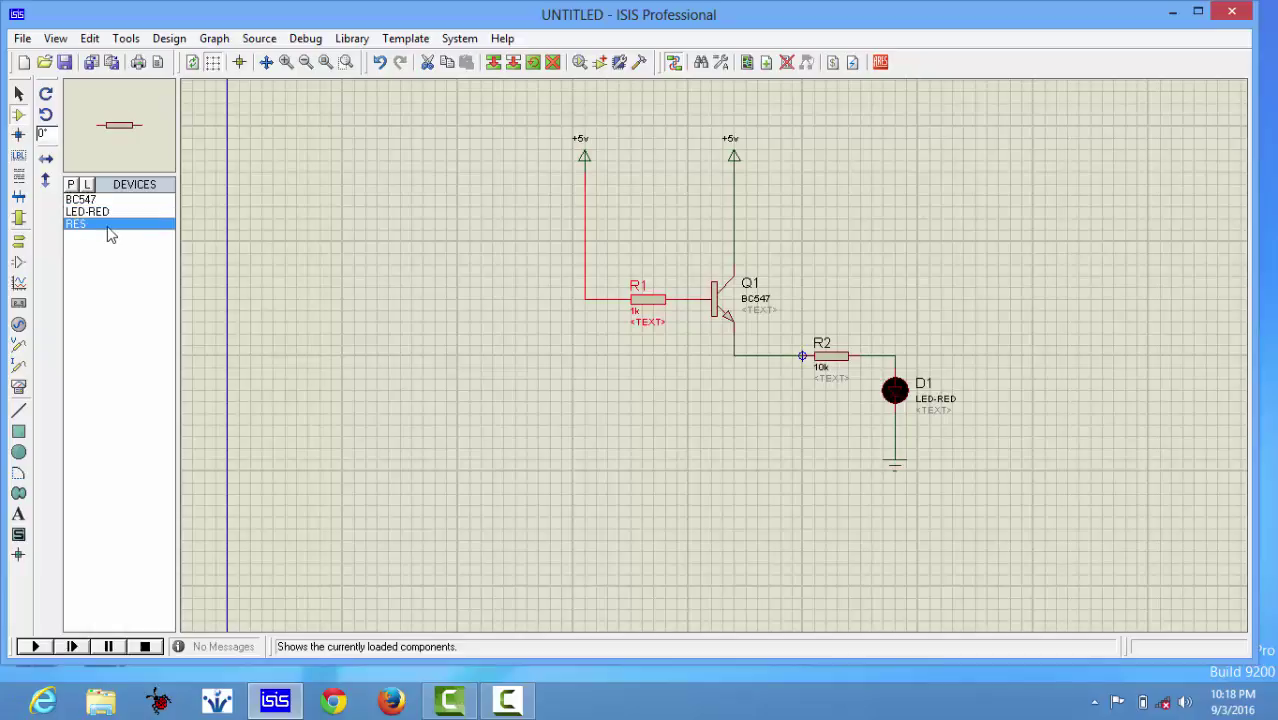
pyautogui.click(71, 184)
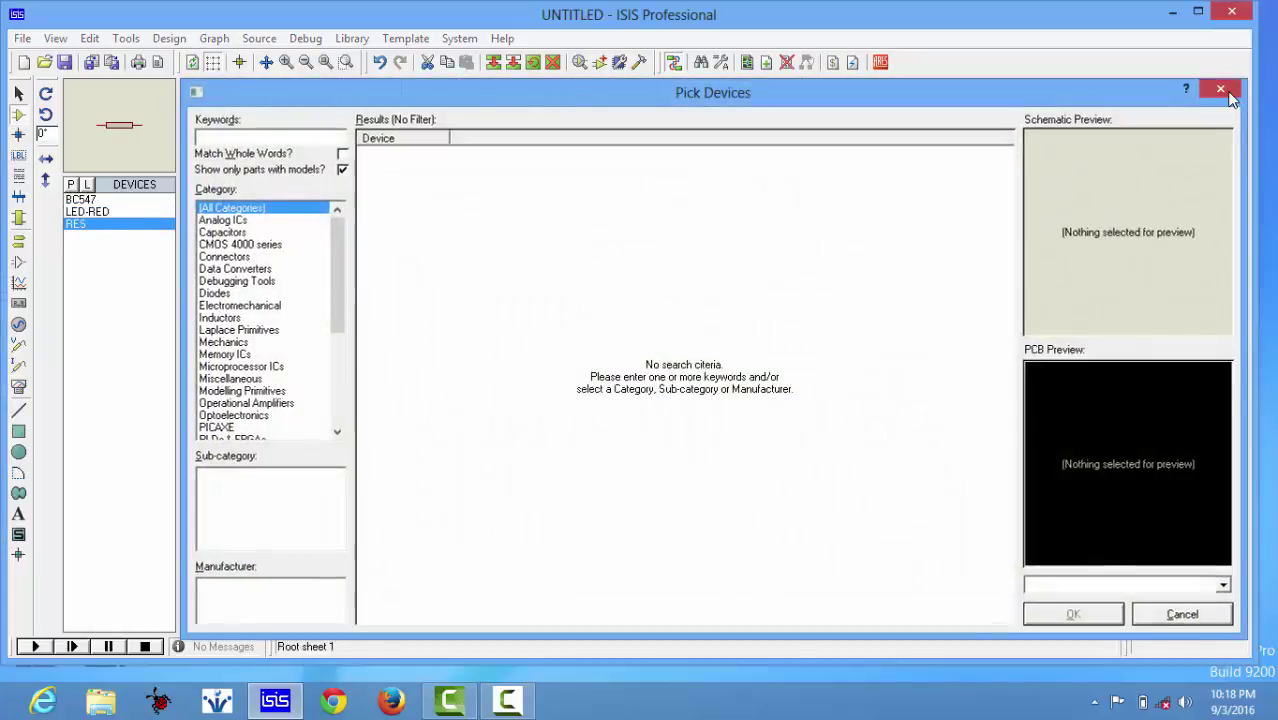
pyautogui.click(1220, 89)
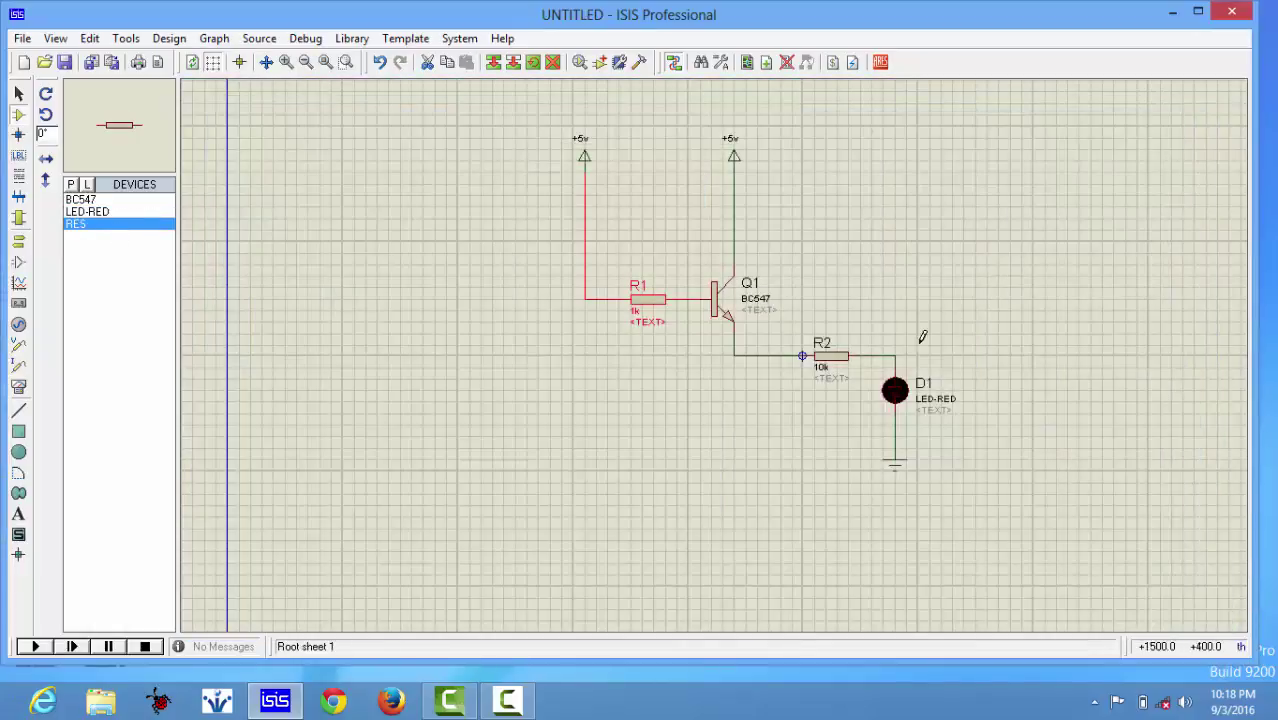
# Place R3, rotate it vertical, move it under Q1's emitter and wire it to the emitter line.
pyautogui.click(739, 414)
pyautogui.click(745, 420)
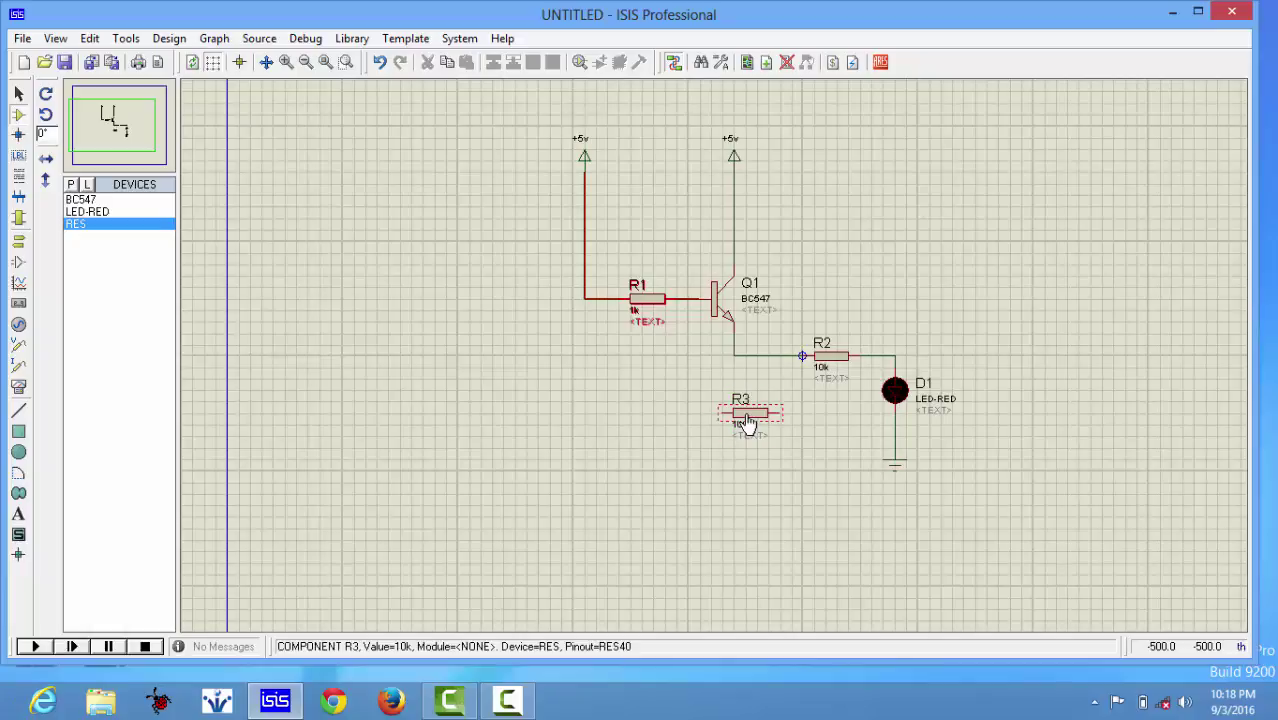
pyautogui.rightClick(745, 423)
pyautogui.click(876, 328)
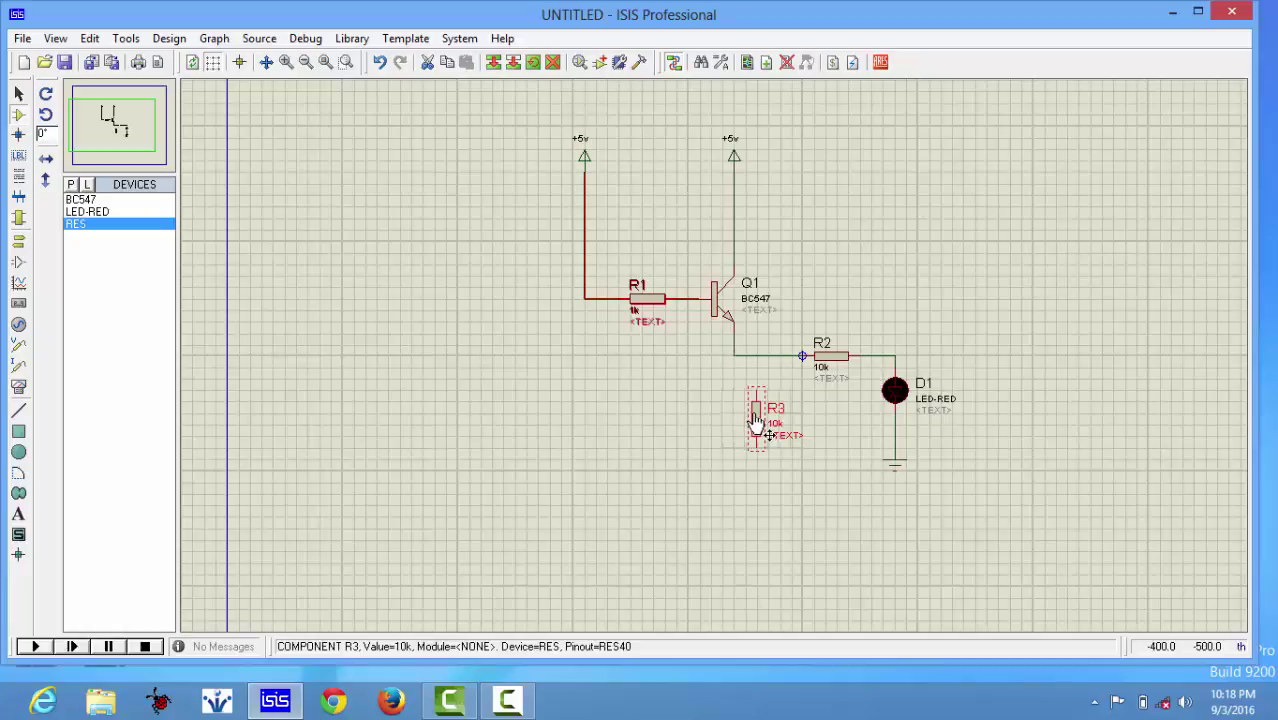
pyautogui.moveTo(757, 420); pyautogui.dragTo(734, 420)
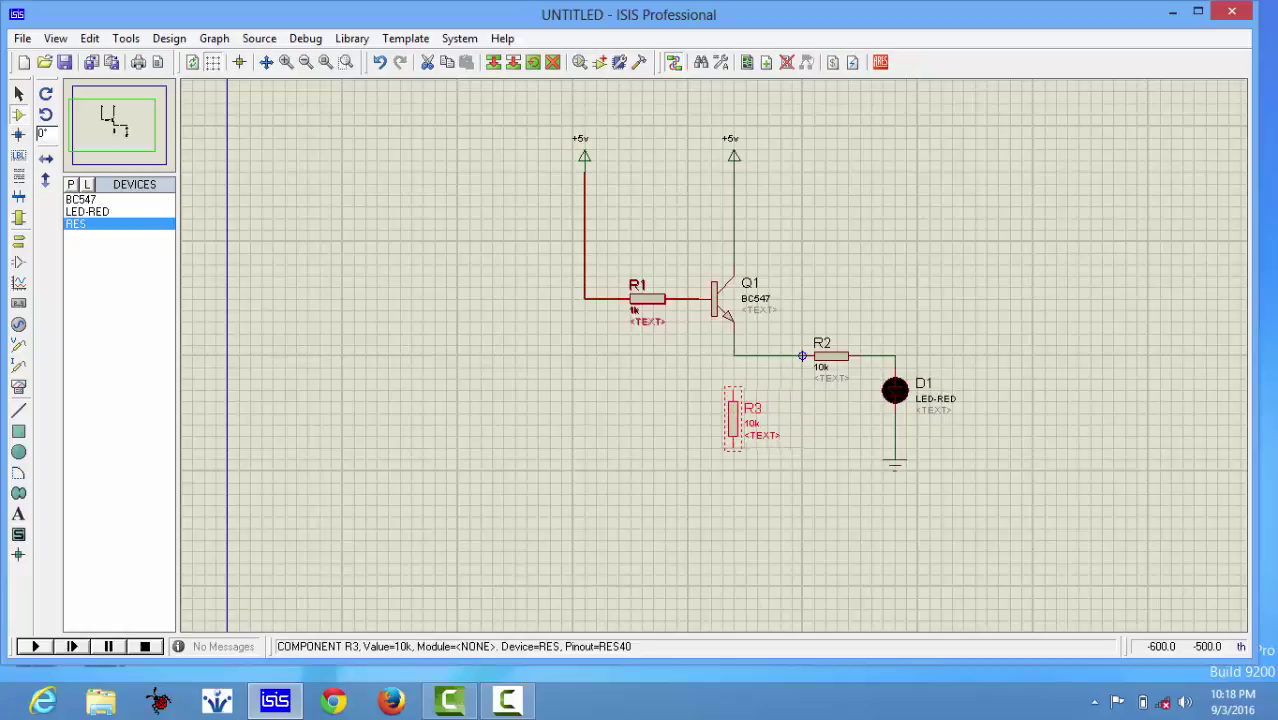
pyautogui.click(737, 359)
pyautogui.click(734, 402)
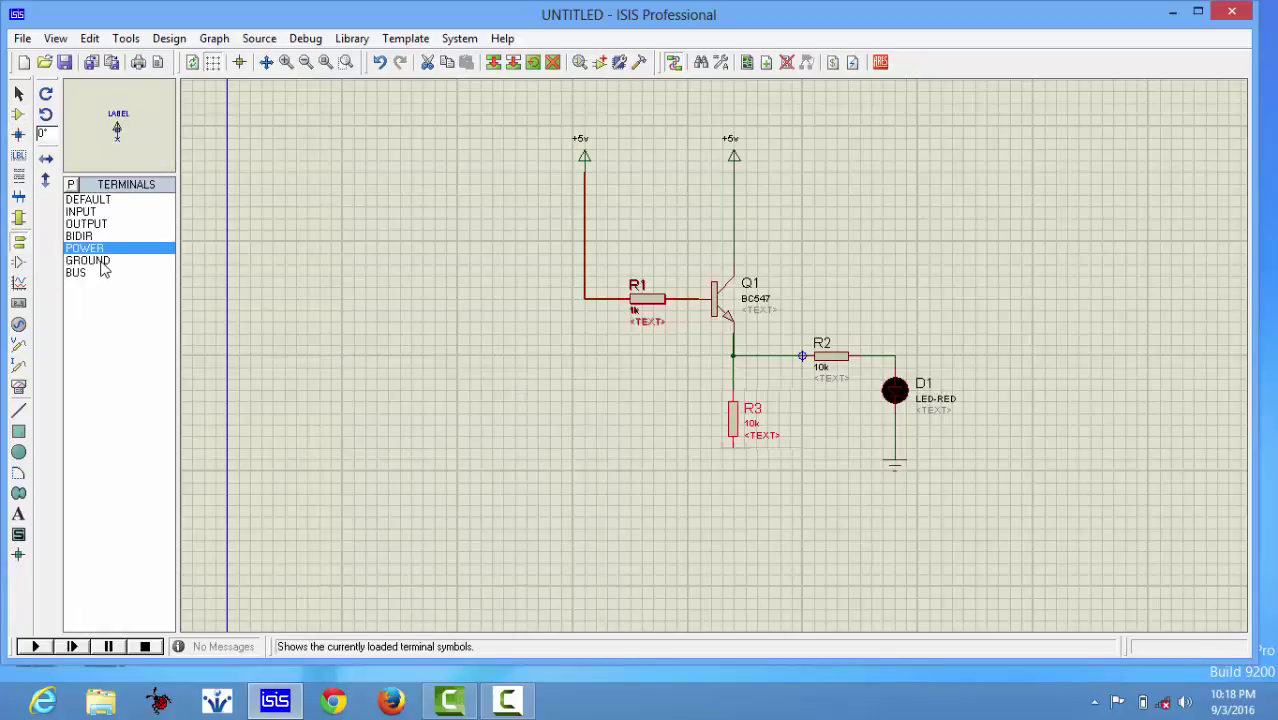
# Place a GROUND terminal at R3's lower pin.
pyautogui.click(106, 261)
pyautogui.rightClick(731, 473)
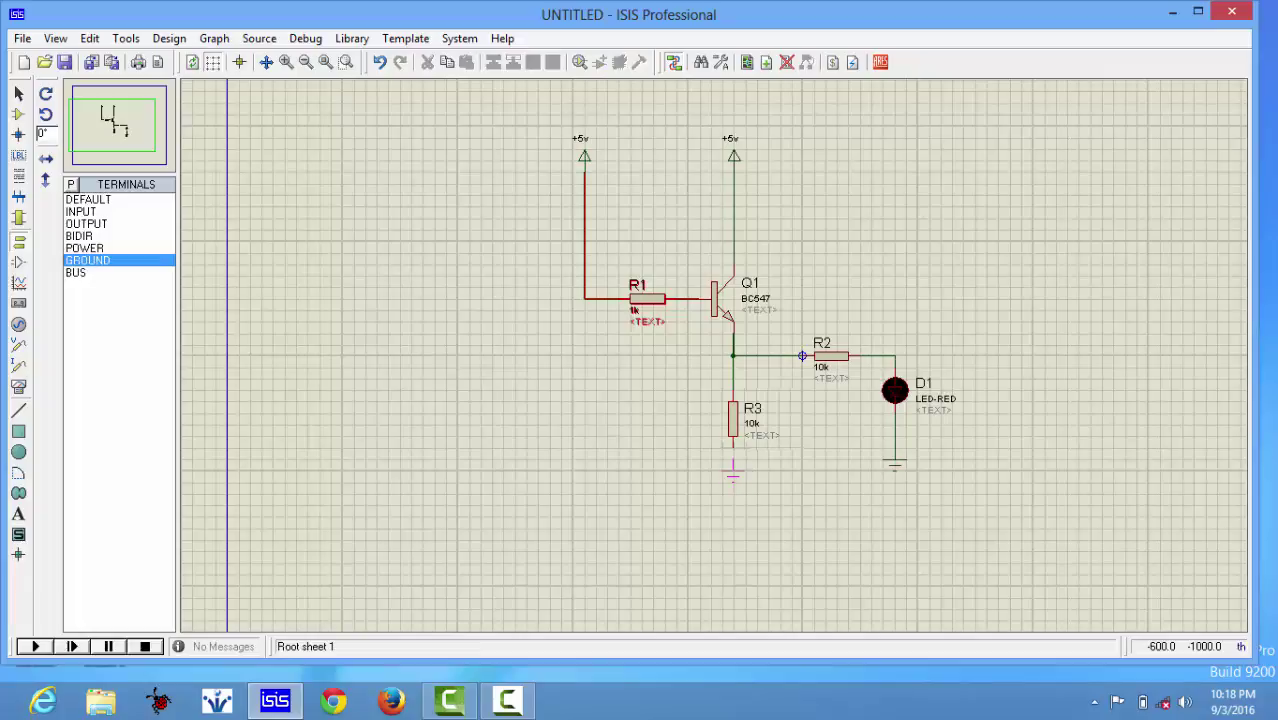
pyautogui.click(733, 466)
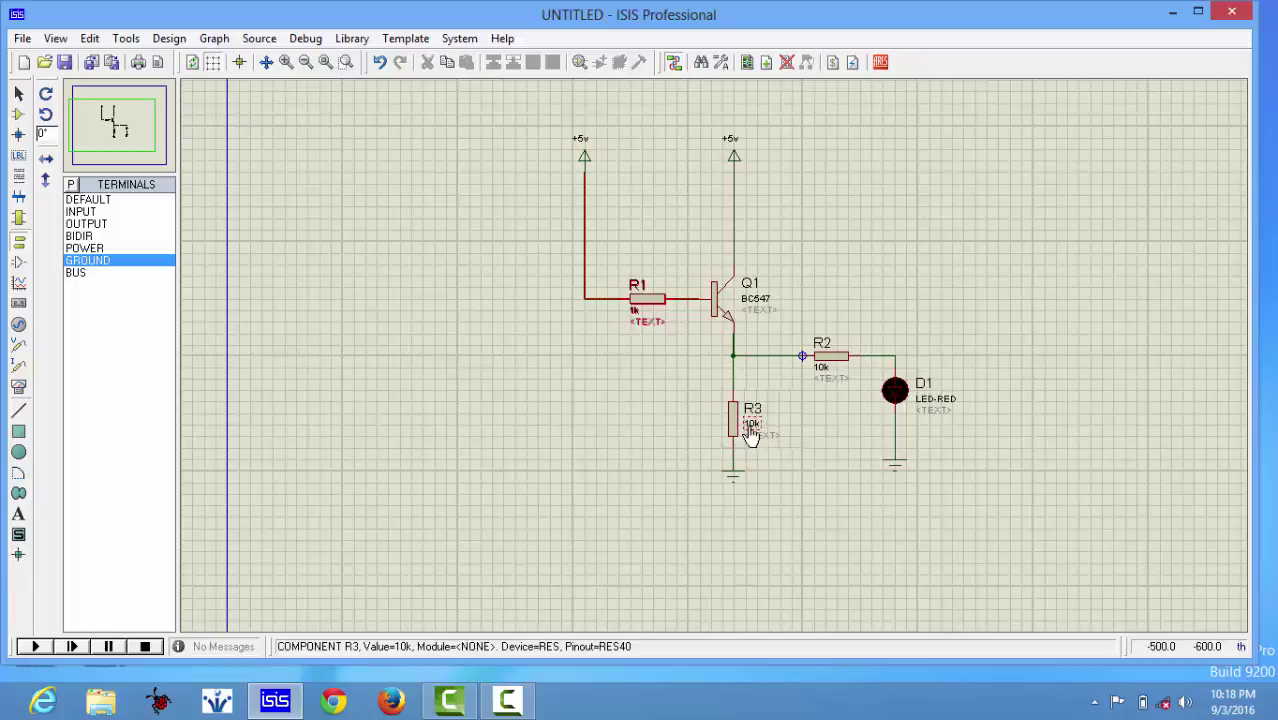
# Change R3's value from 10k to 1k.
pyautogui.doubleClick(752, 425)
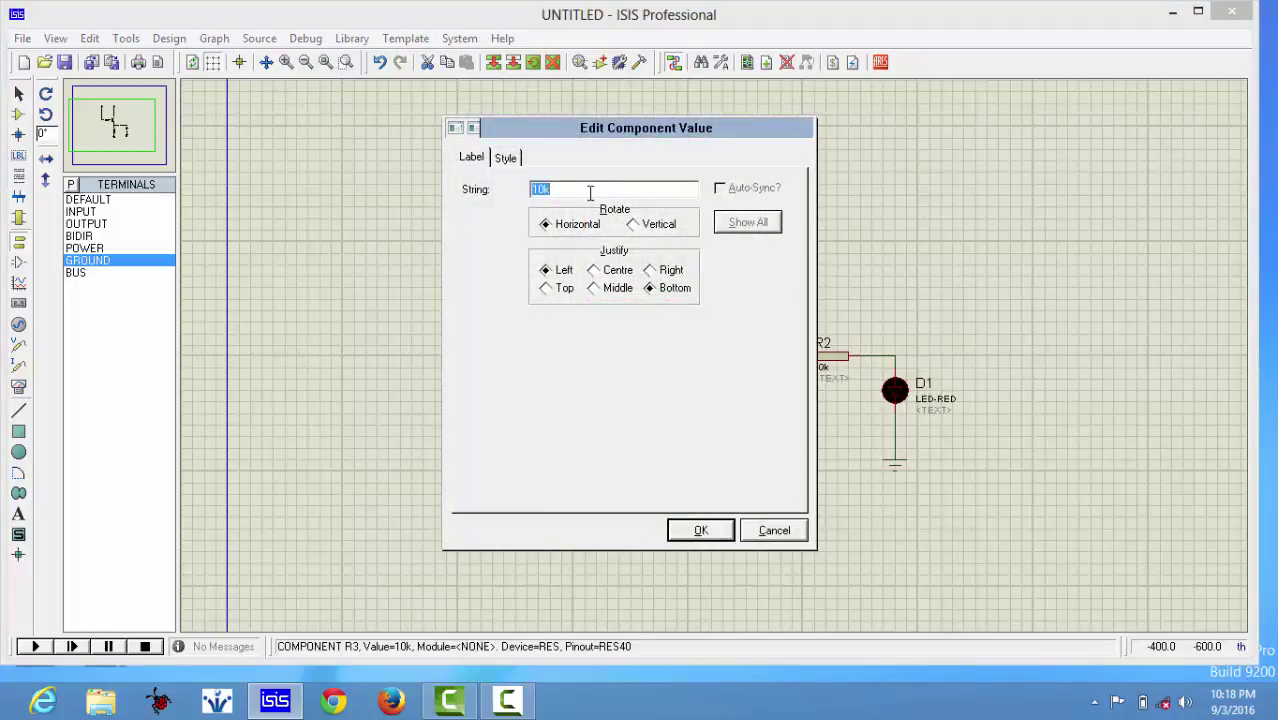
pyautogui.press('BackSpace')
pyautogui.click(700, 530)
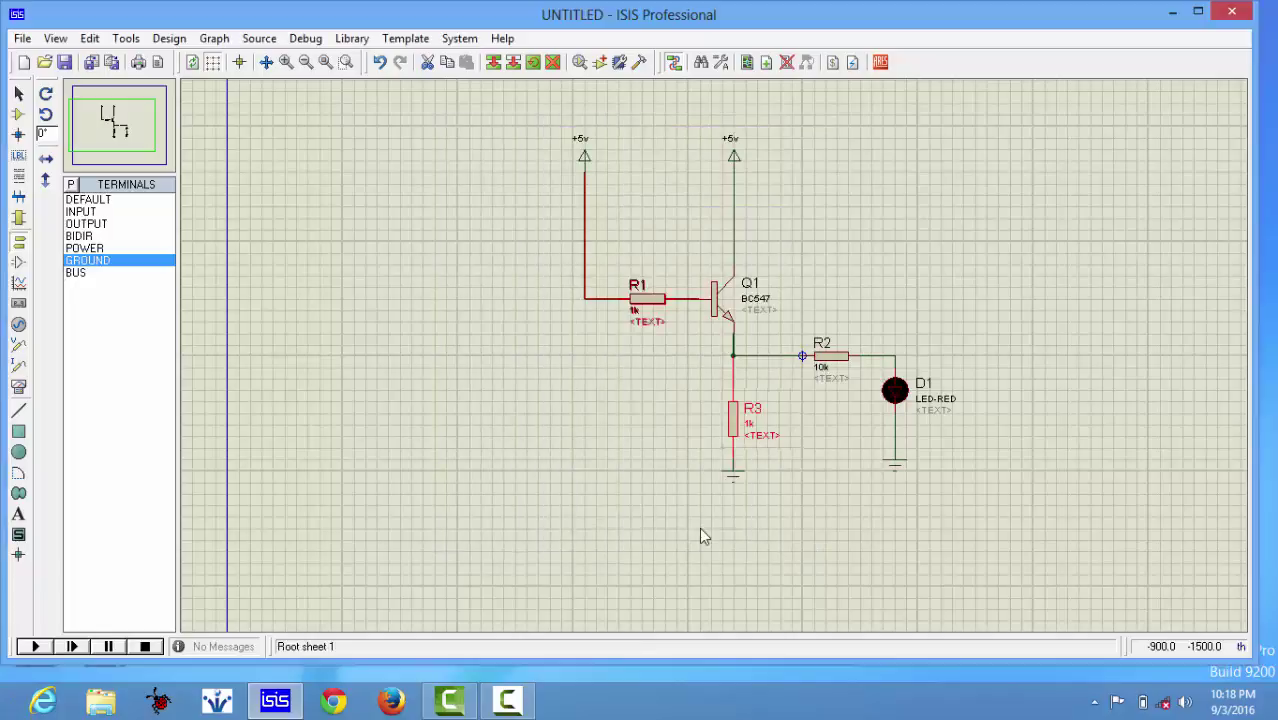
# Drag the left +5v terminal and its wire further left, away from R1.
pyautogui.click(645, 442)
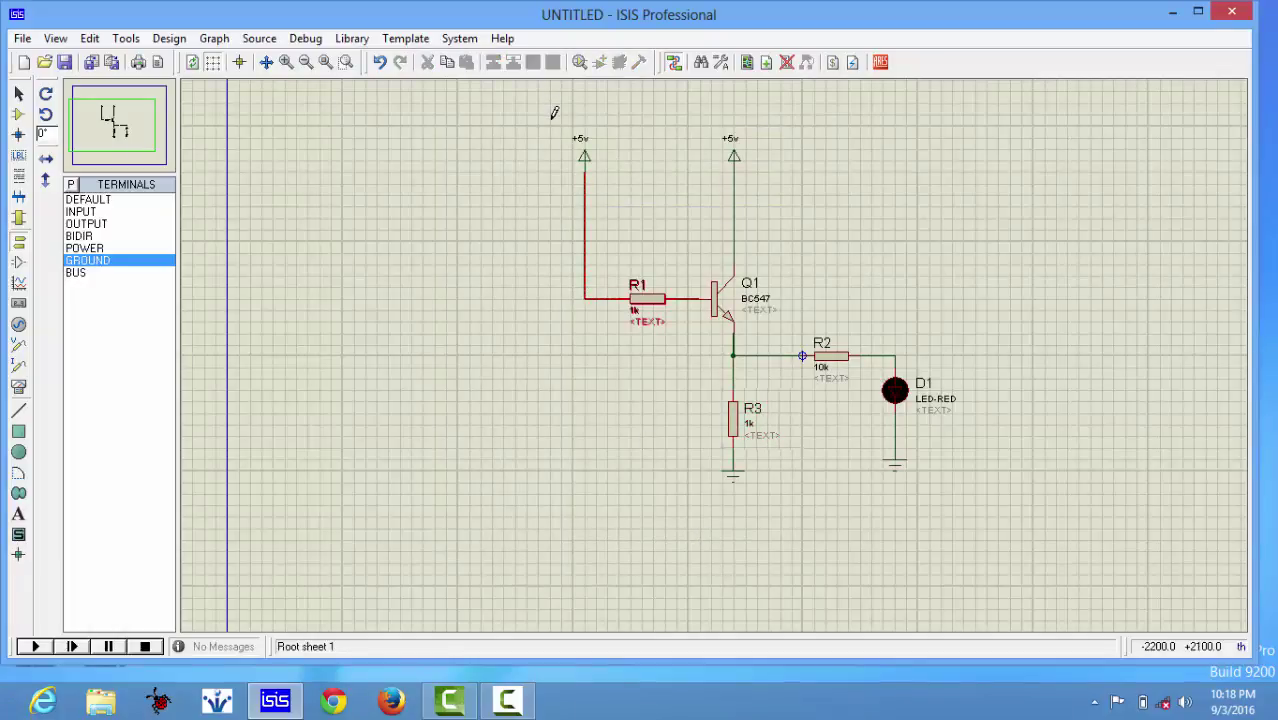
pyautogui.moveTo(549, 117)
pyautogui.mouseDown()
pyautogui.moveTo(570, 222)
pyautogui.moveTo(608, 310)
pyautogui.mouseUp()
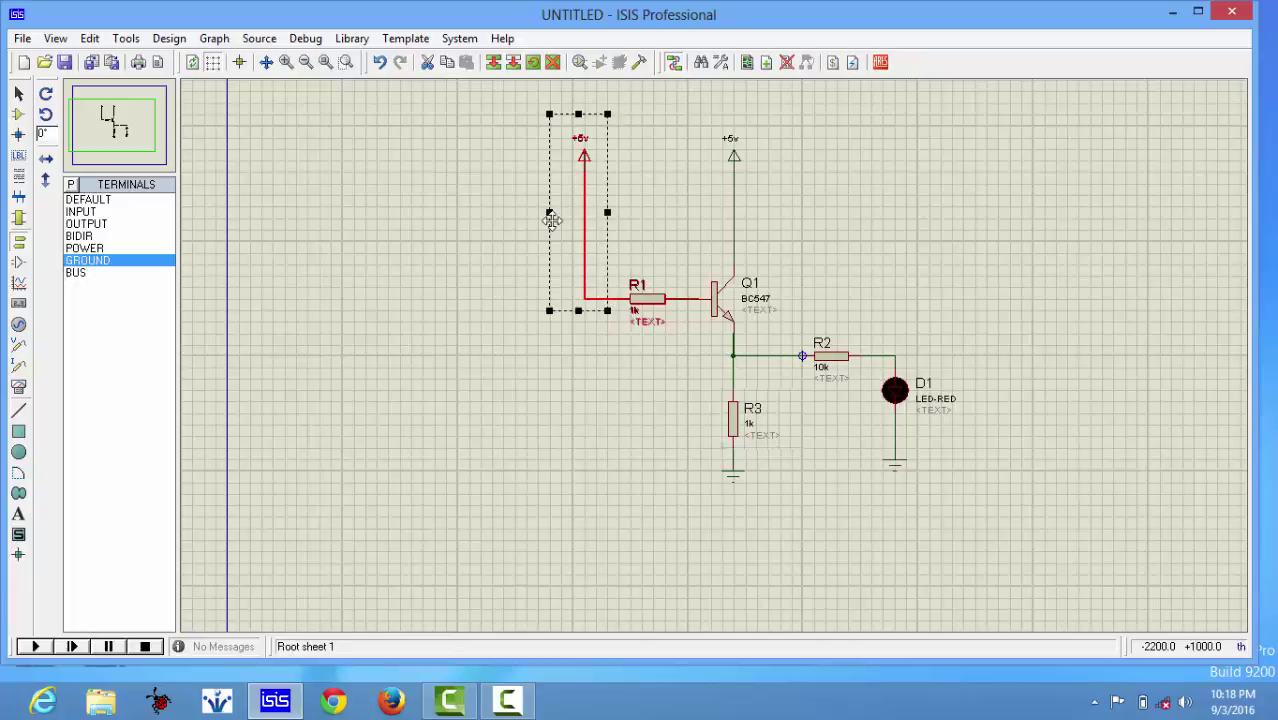
pyautogui.moveTo(585, 219); pyautogui.dragTo(518, 224)
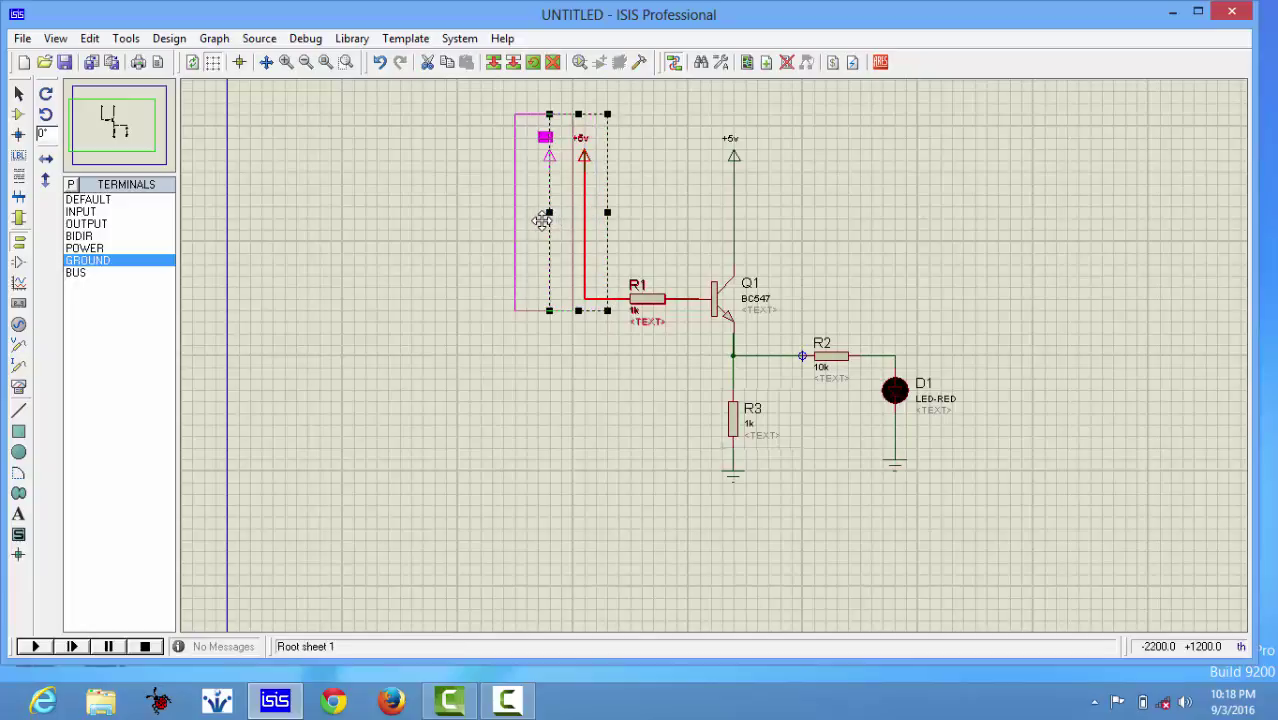
pyautogui.moveTo(518, 224); pyautogui.dragTo(505, 219)
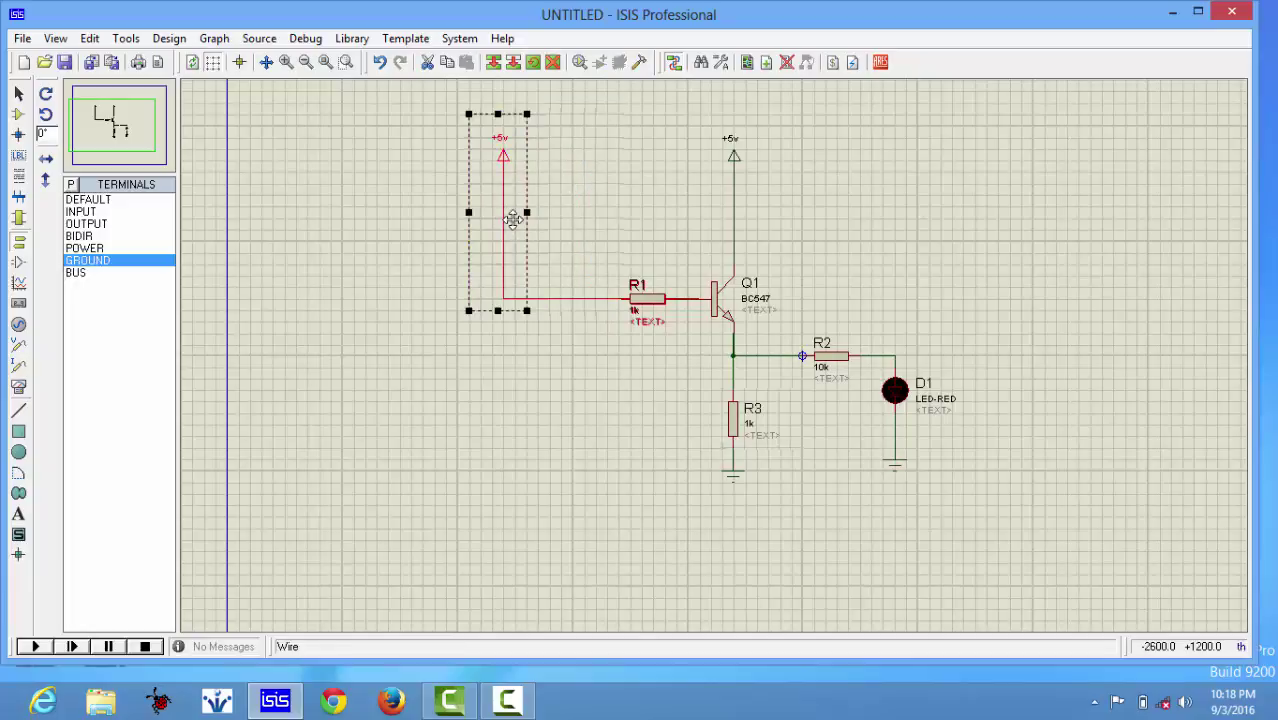
pyautogui.click(597, 311)
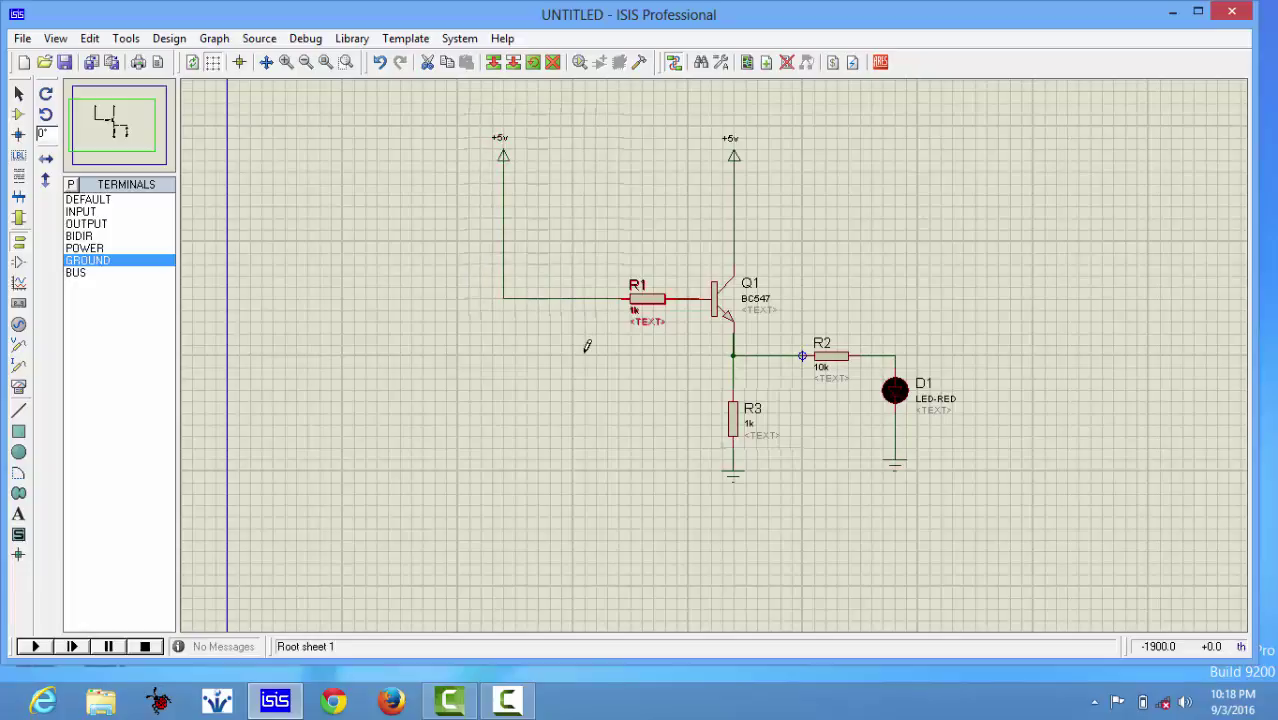
# Add the BUTTON push switch from the library and place it above R1.
pyautogui.click(352, 38)
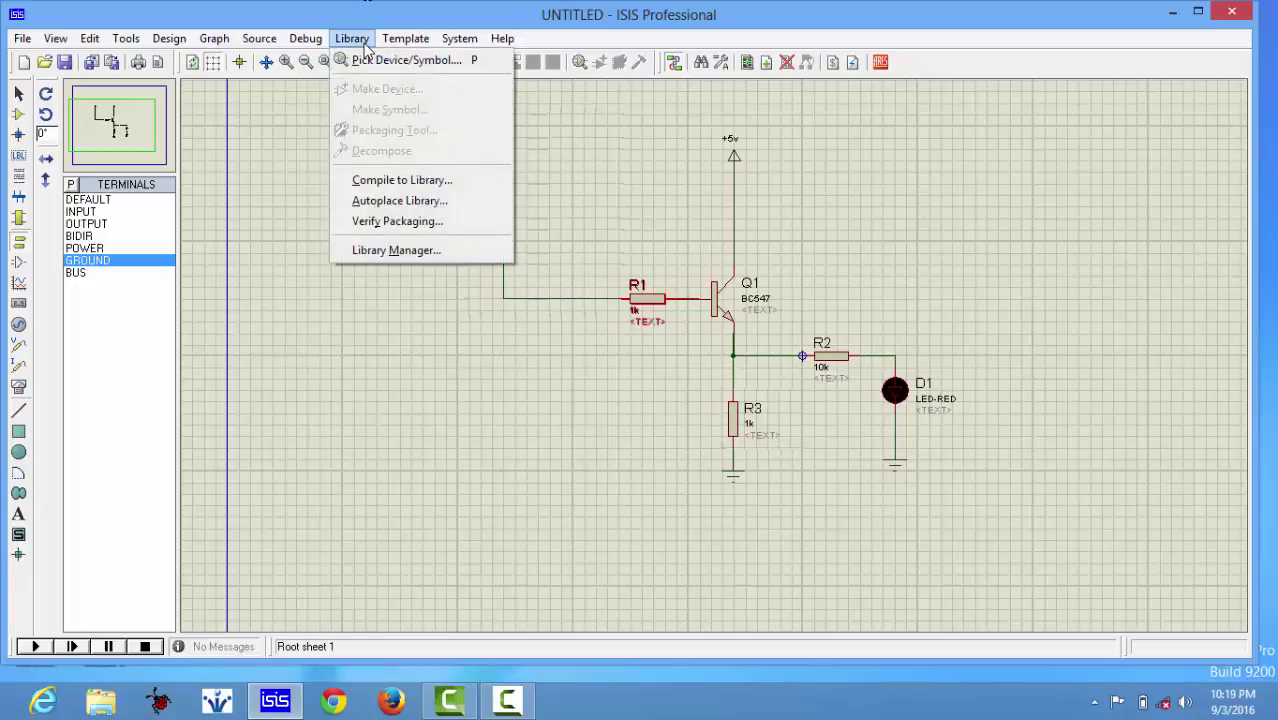
pyautogui.click(368, 62)
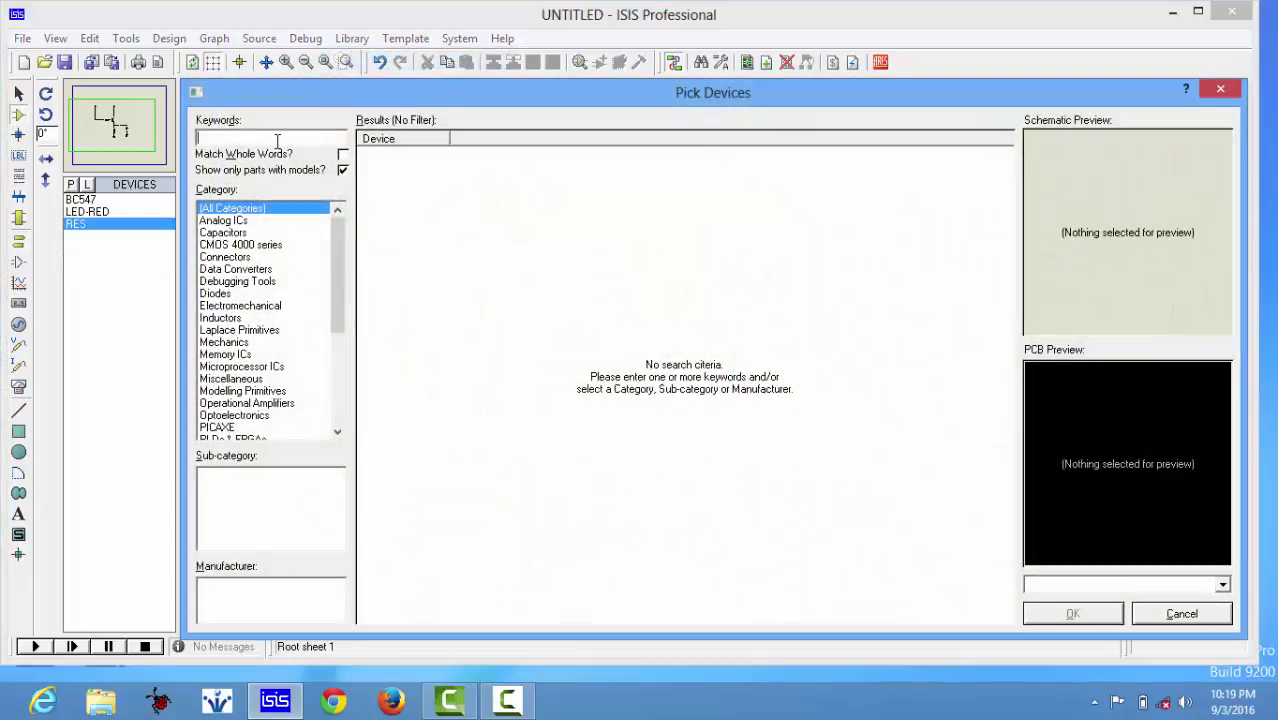
pyautogui.write('button')
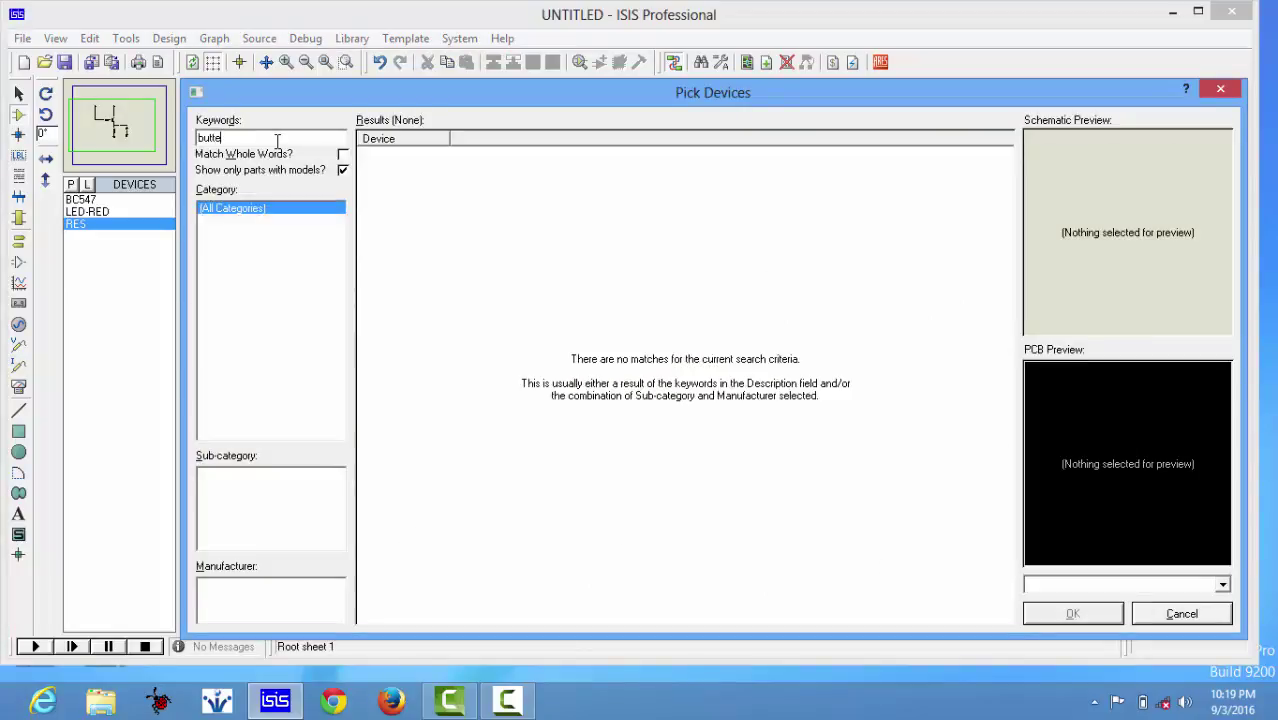
pyautogui.press('BackSpace')
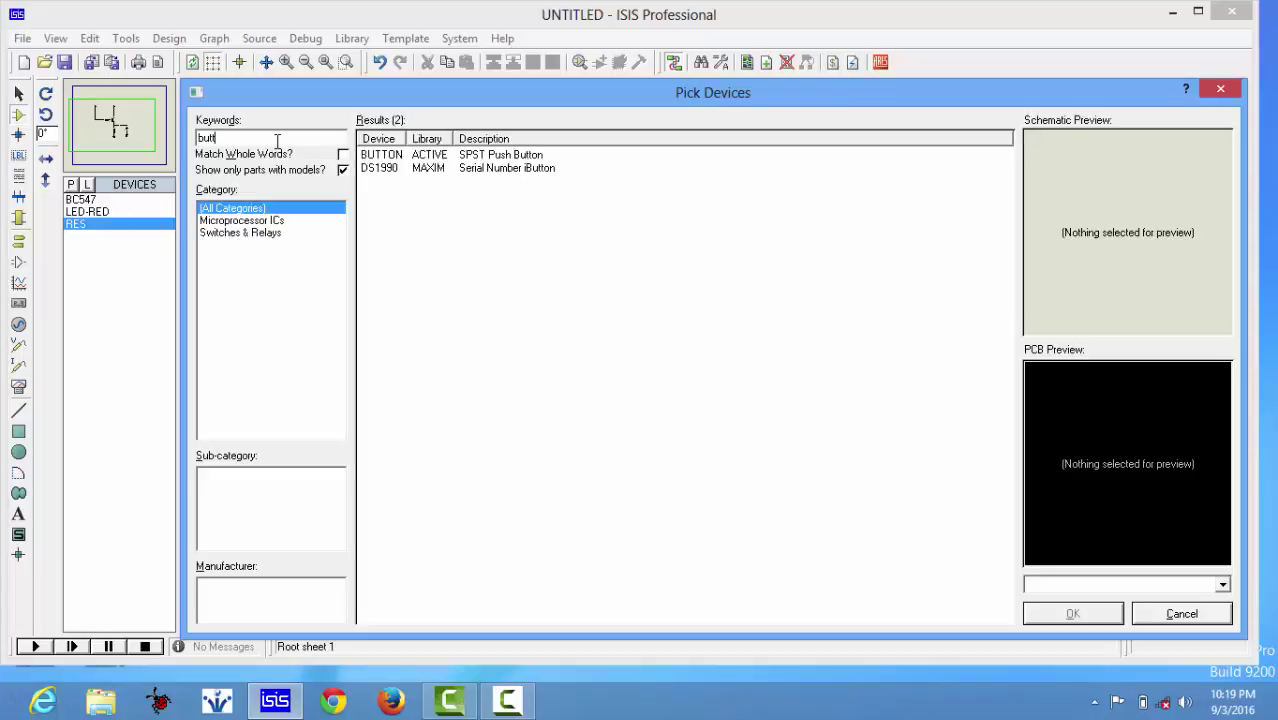
pyautogui.click(420, 158)
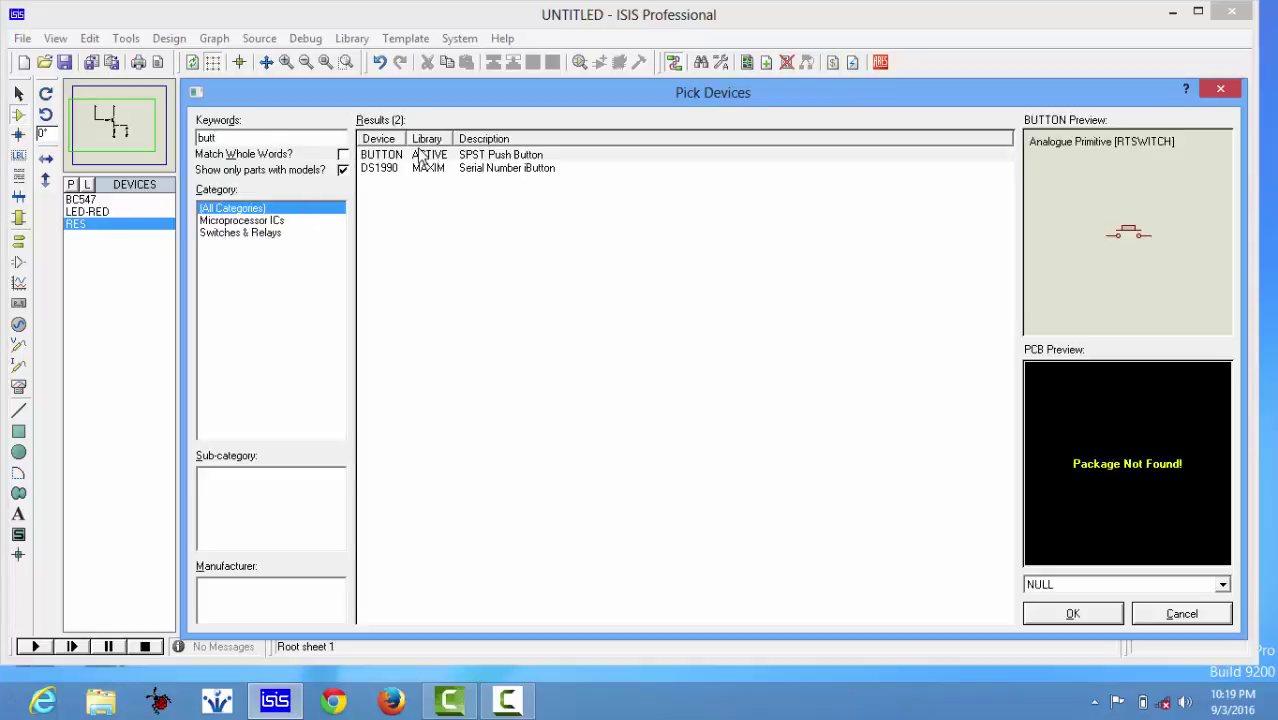
pyautogui.click(1058, 614)
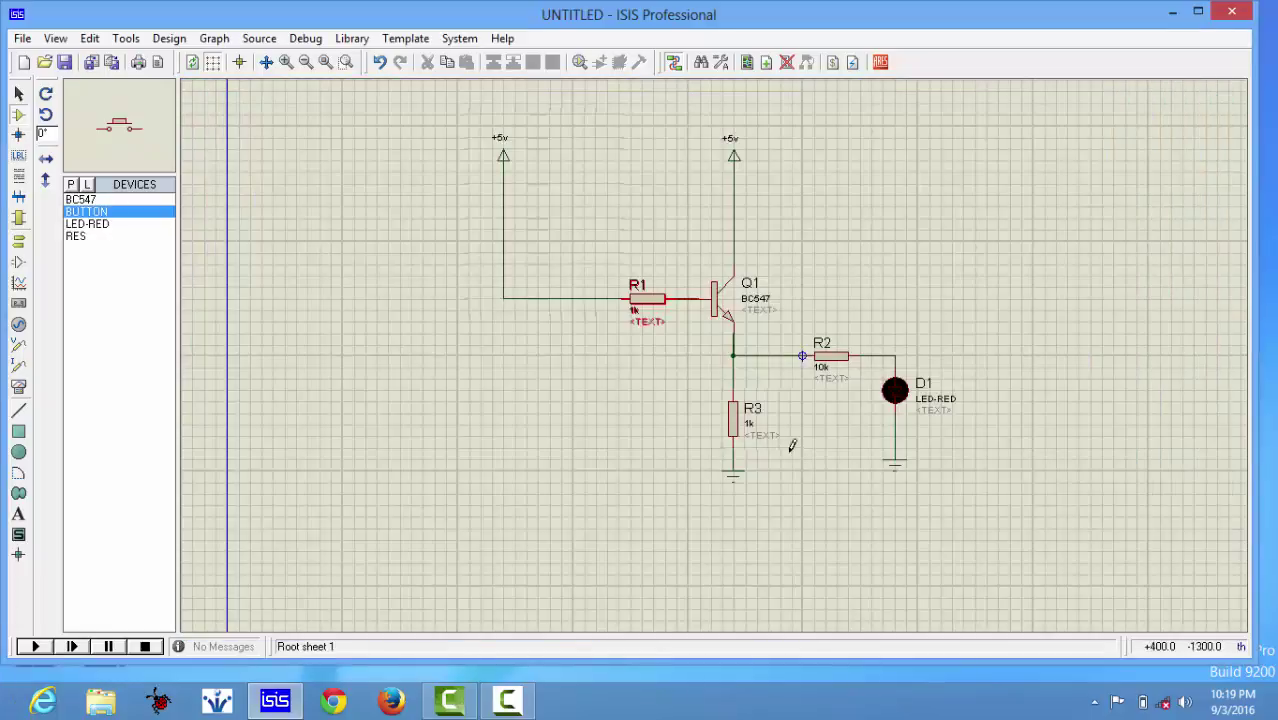
pyautogui.click(555, 265)
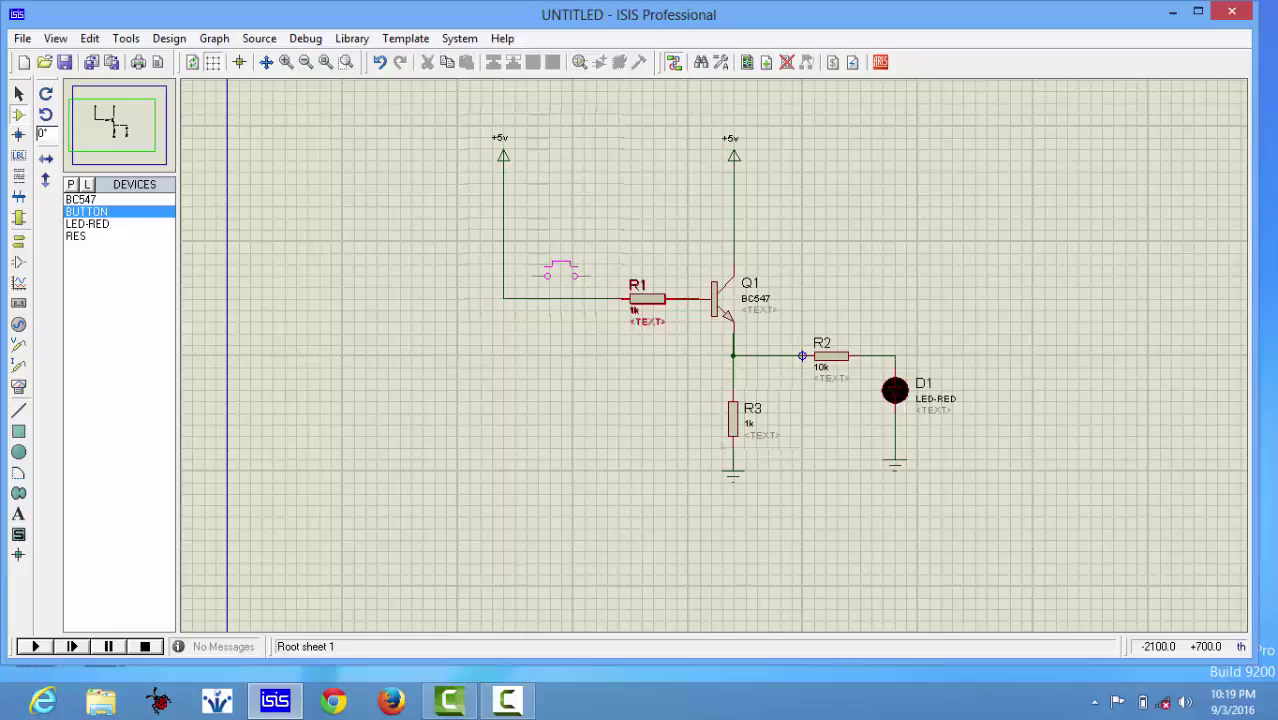
pyautogui.click(558, 280)
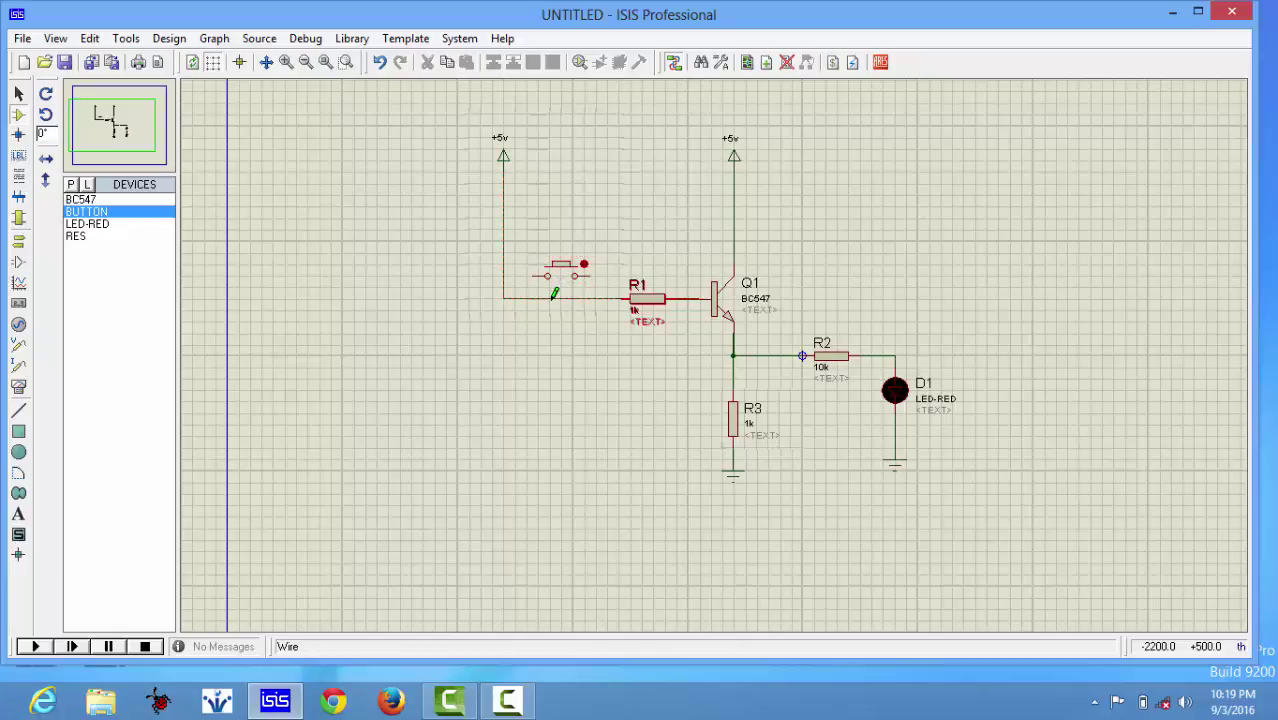
# Replace the direct +5v-to-R1 wire with wires running through the push button.
pyautogui.rightClick(553, 297)
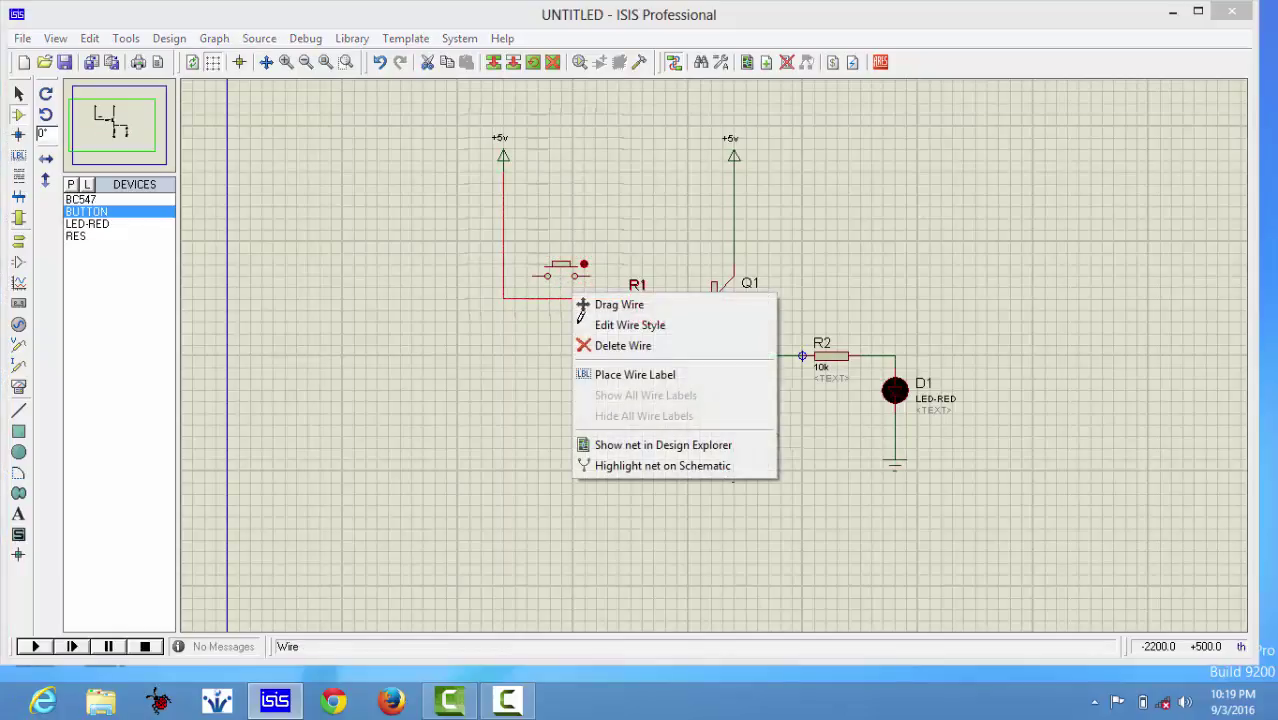
pyautogui.click(601, 352)
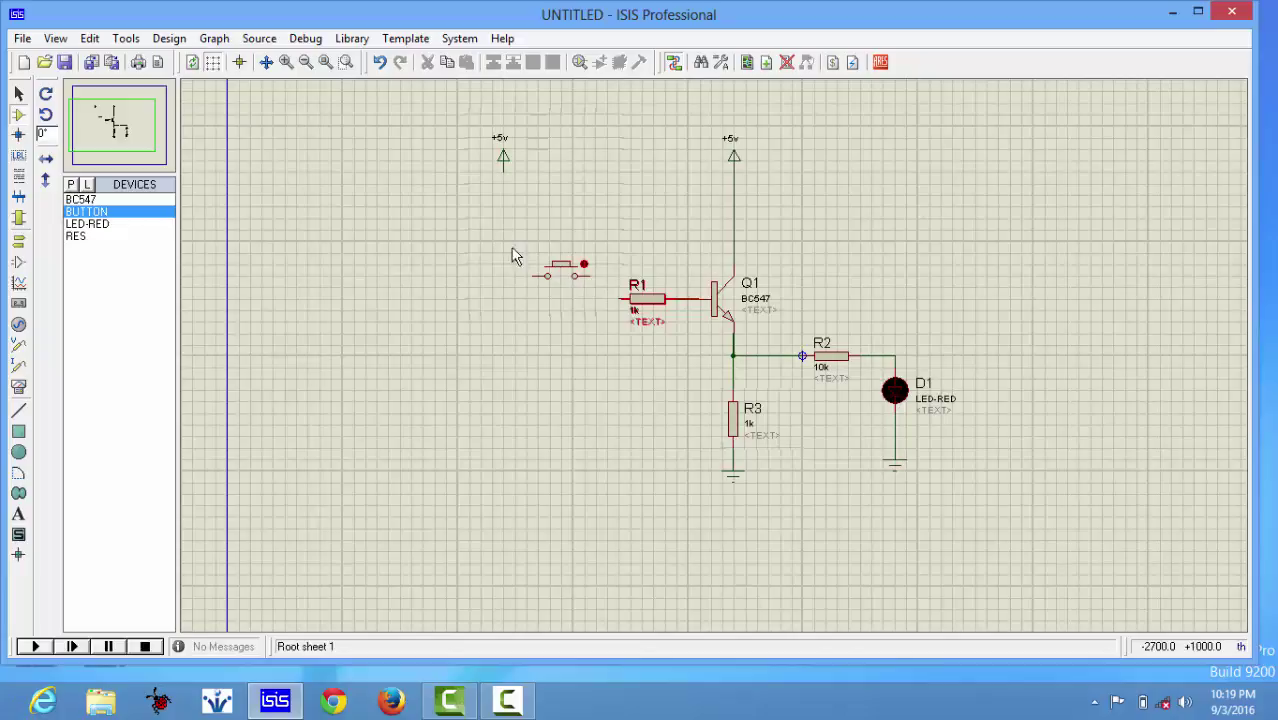
pyautogui.moveTo(492, 242); pyautogui.dragTo(590, 347)
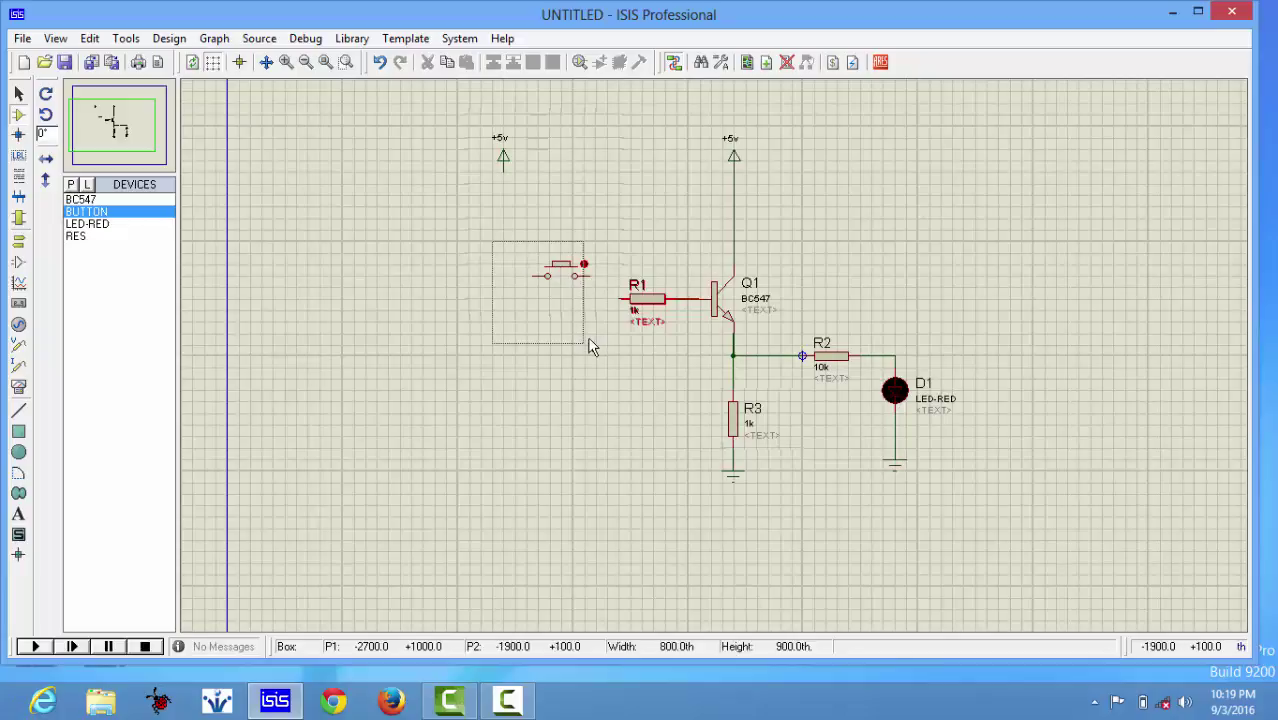
pyautogui.click(503, 165)
pyautogui.click(547, 275)
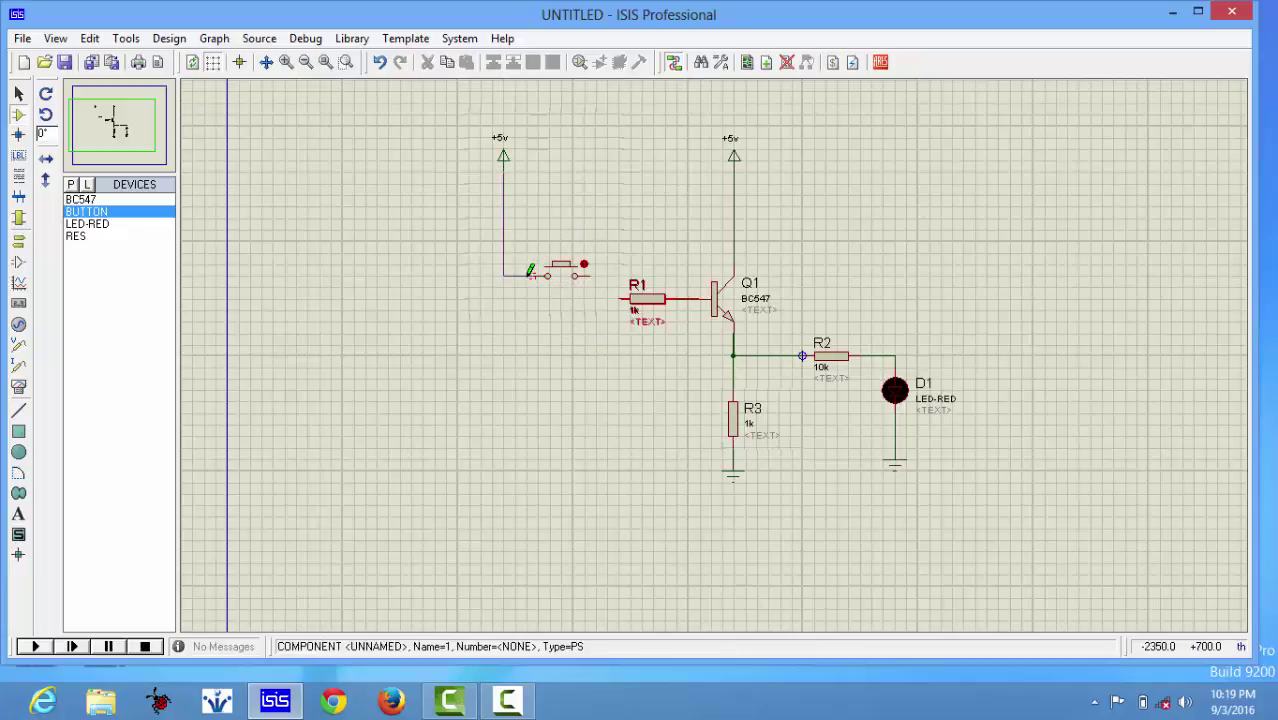
pyautogui.click(575, 275)
pyautogui.click(626, 299)
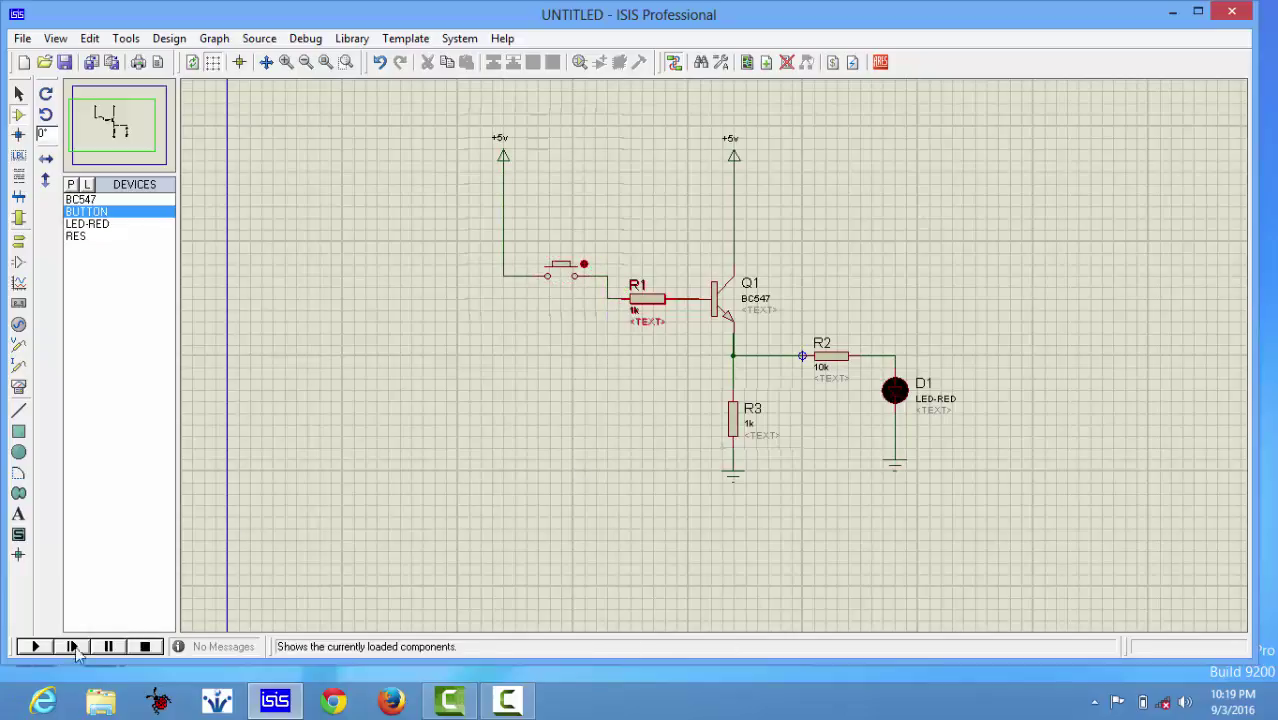
pyautogui.click(36, 647)
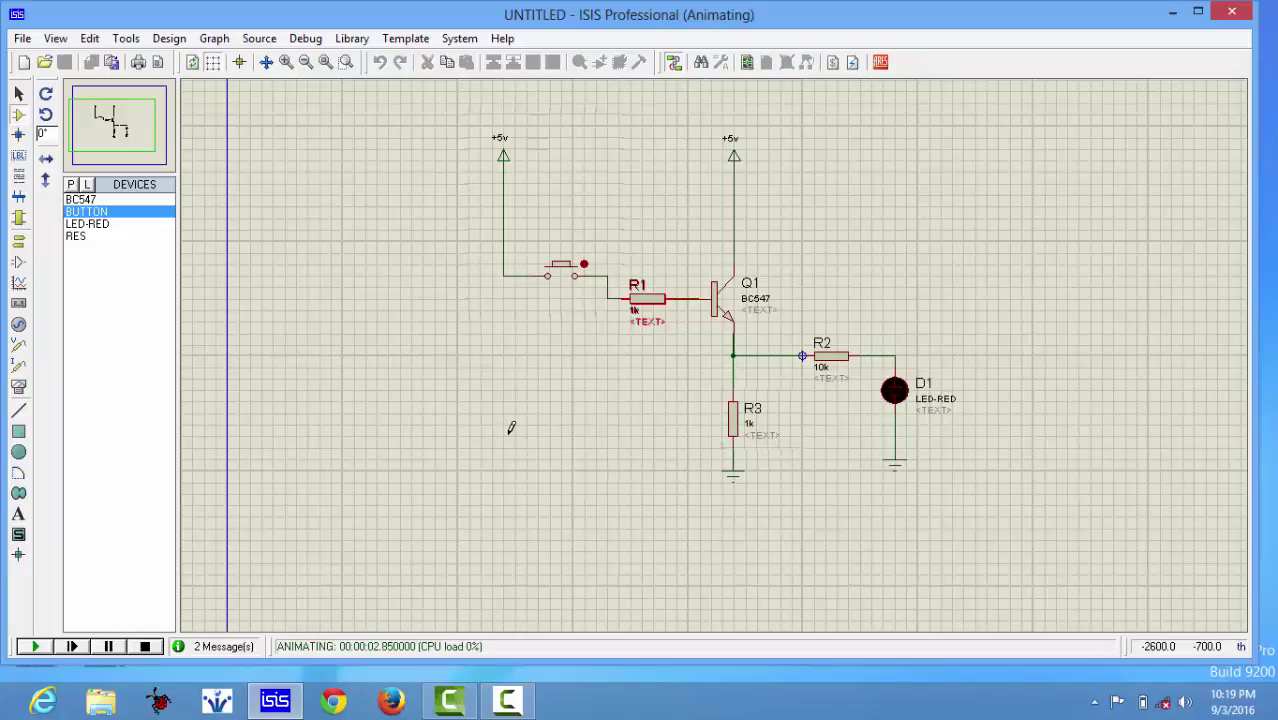
pyautogui.click(145, 647)
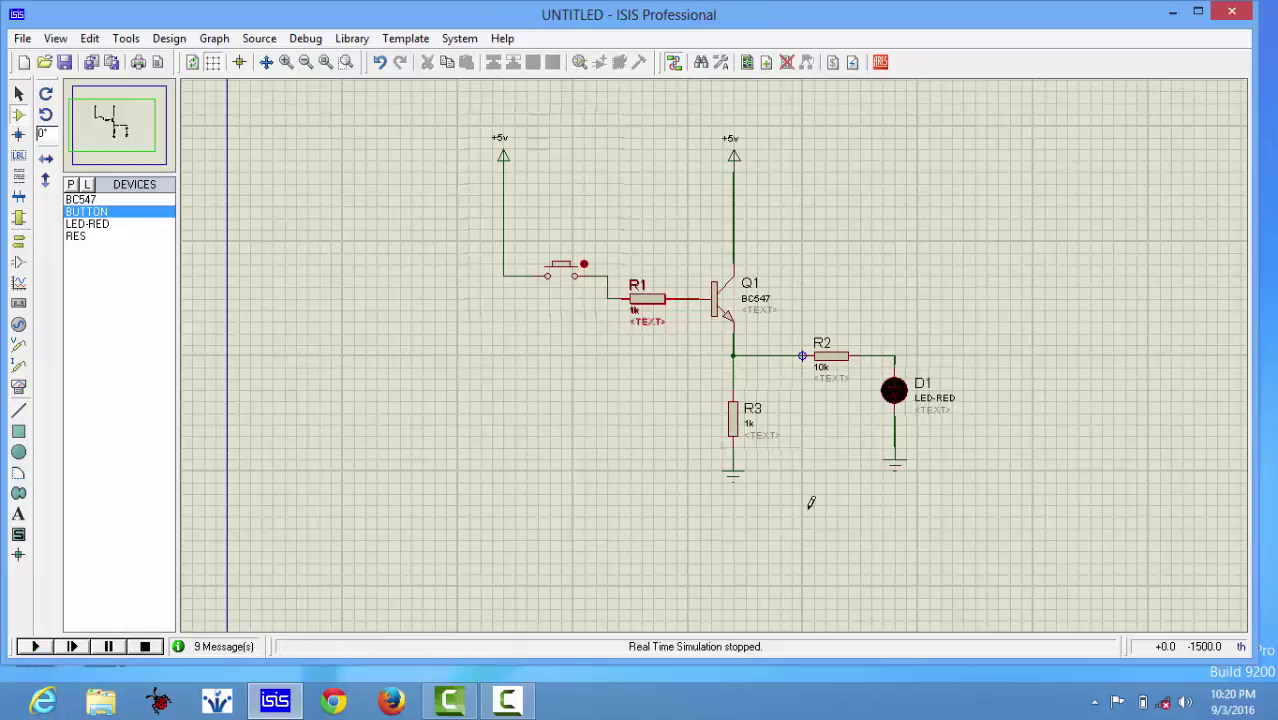
# Set resistor R2's value to 220 instead of 10k.
pyautogui.doubleClick(827, 385)
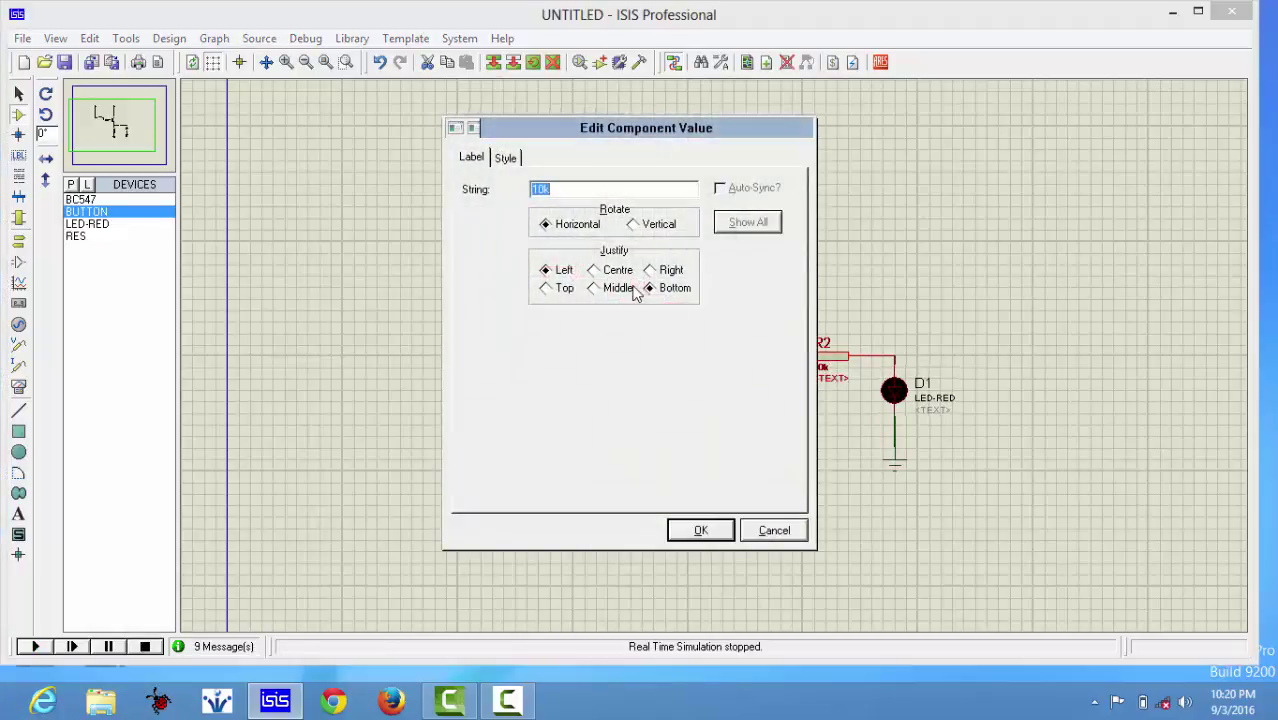
pyautogui.press('BackSpace')
pyautogui.write('0')
pyautogui.click(701, 530)
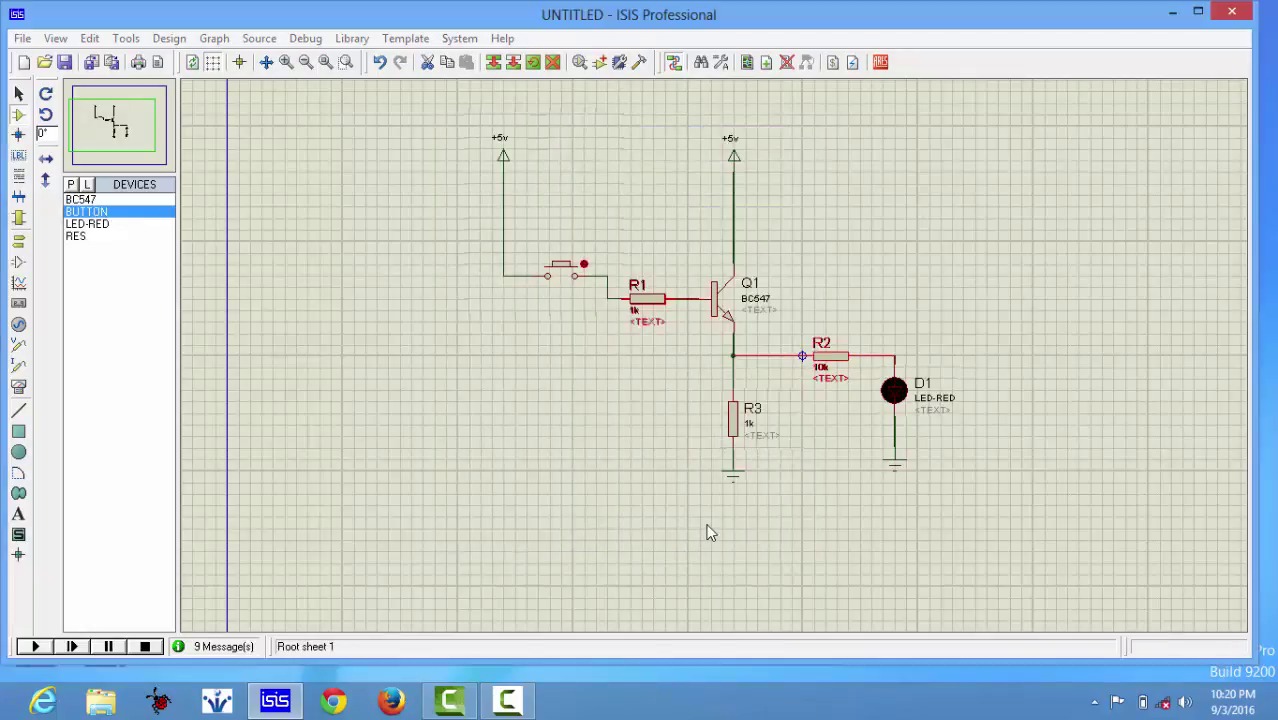
pyautogui.click(600, 466)
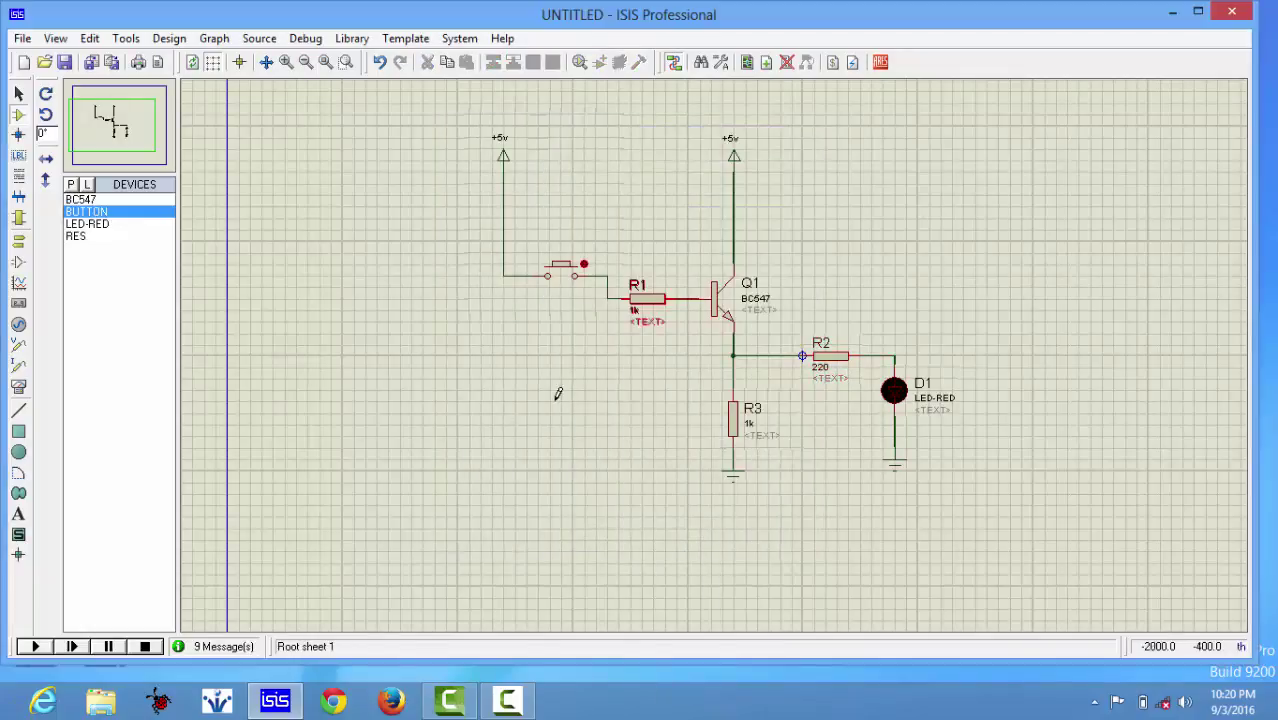
# Run the simulation and press the push button repeatedly, lighting LED D1 while it is held.
pyautogui.click(35, 647)
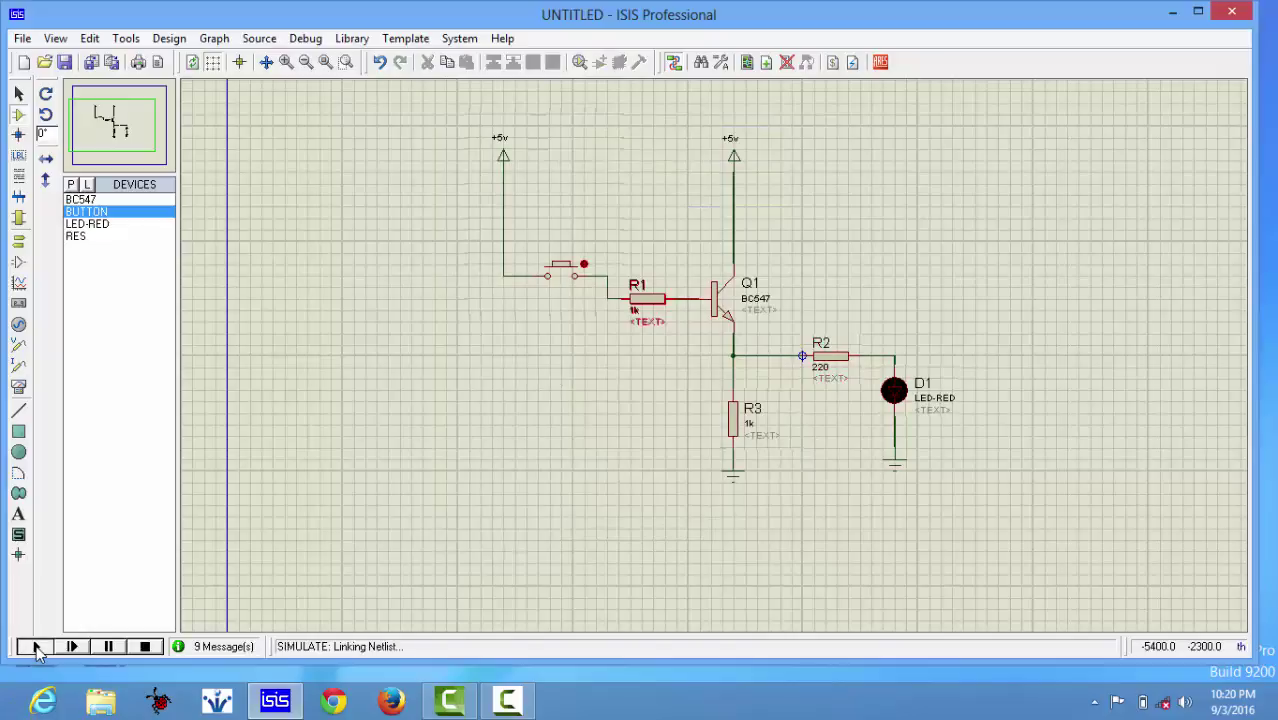
pyautogui.click(586, 260)
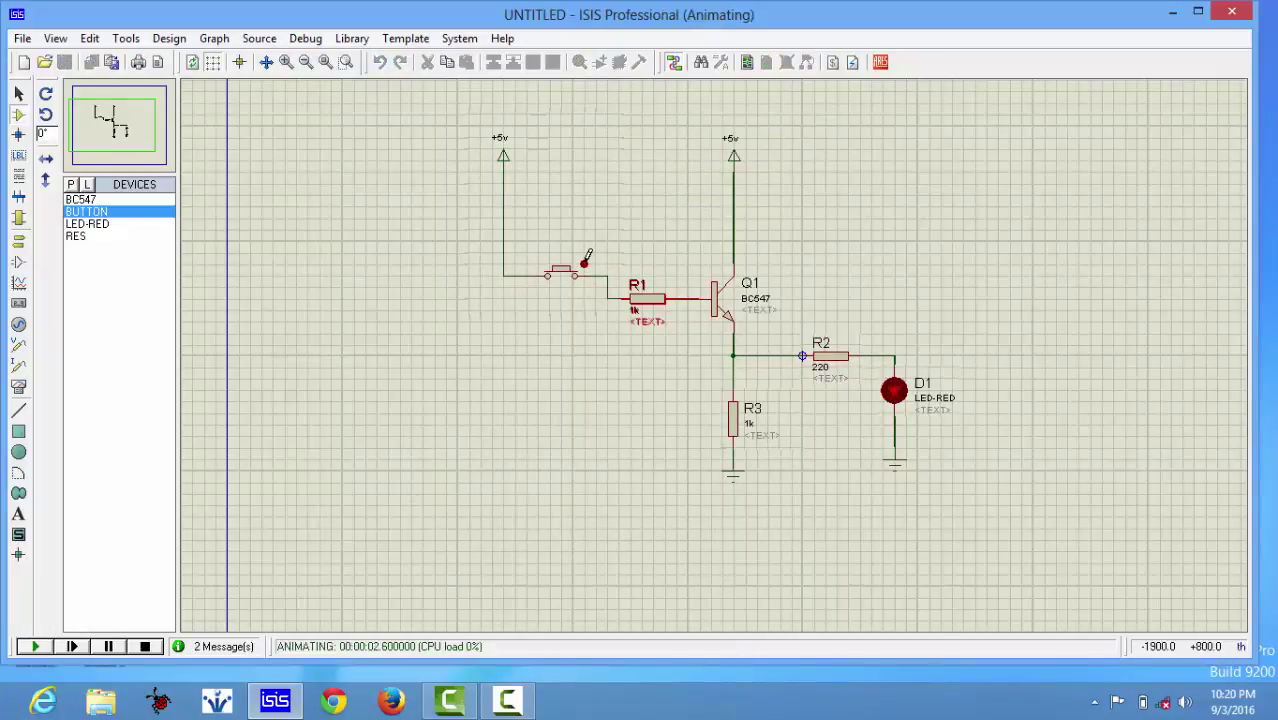
pyautogui.click(586, 259)
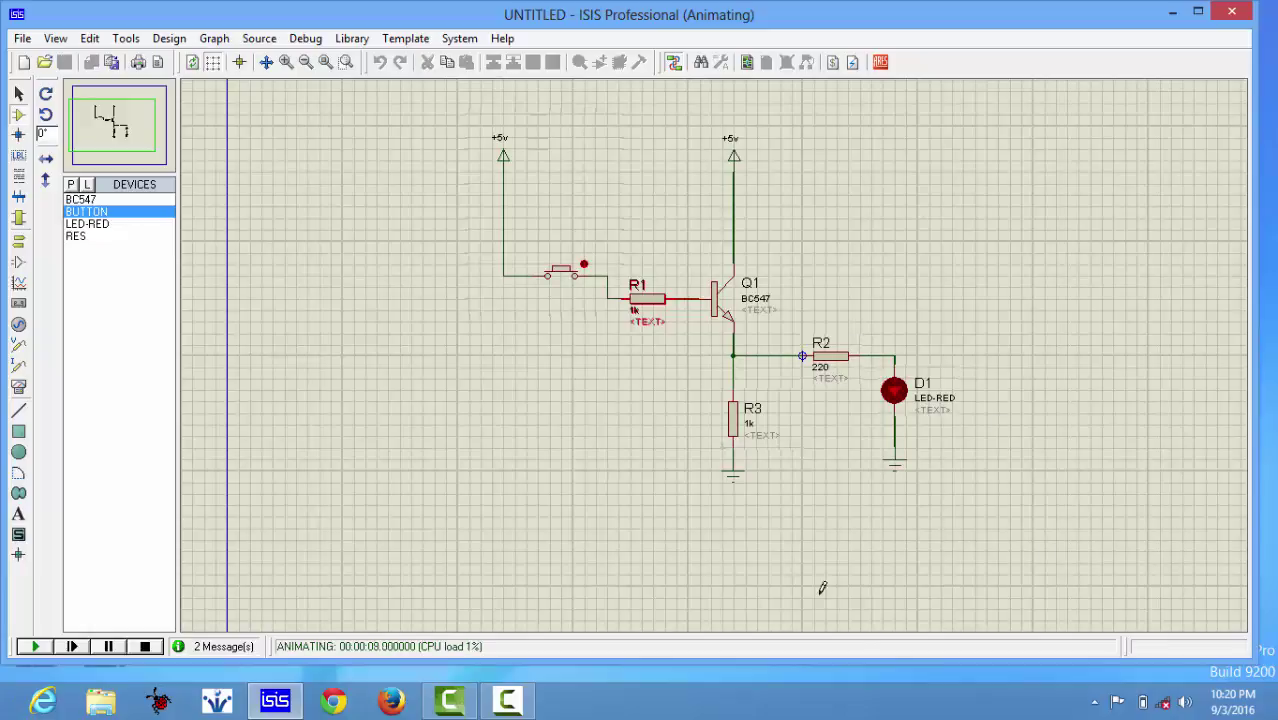
pyautogui.click(587, 255)
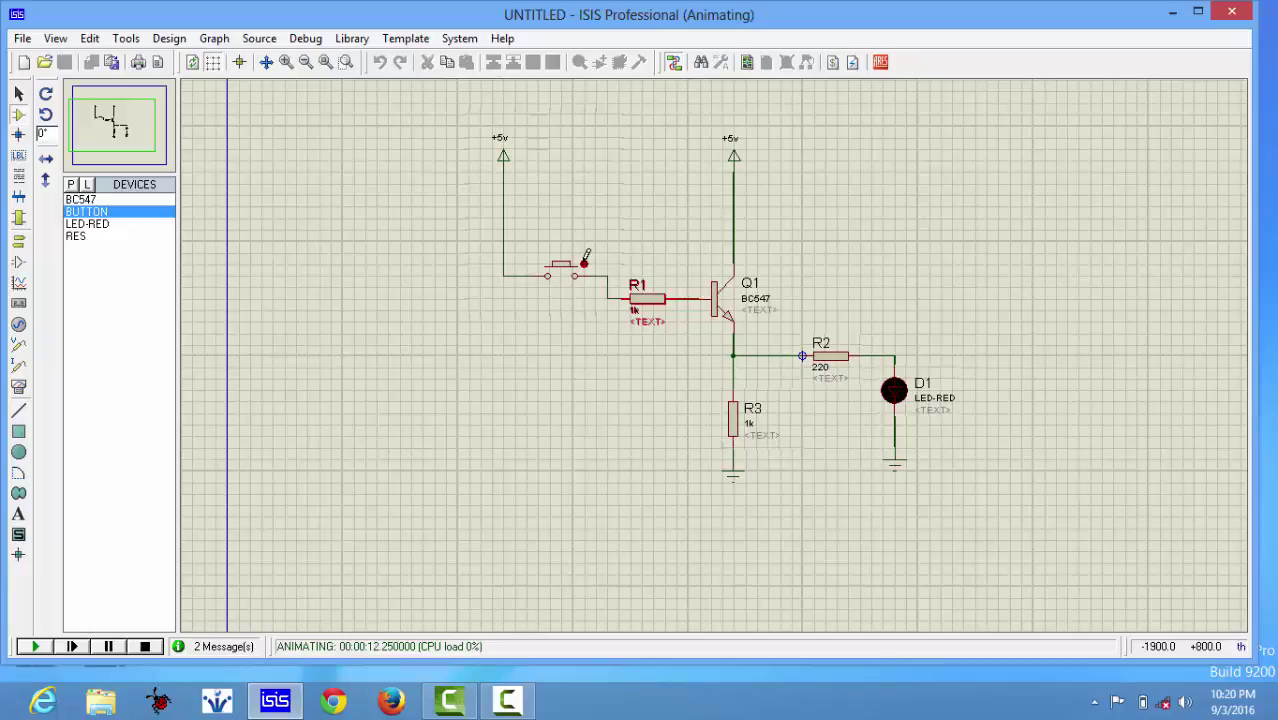
pyautogui.click(587, 255)
pyautogui.click(587, 255)
pyautogui.click(587, 255)
pyautogui.click(587, 255)
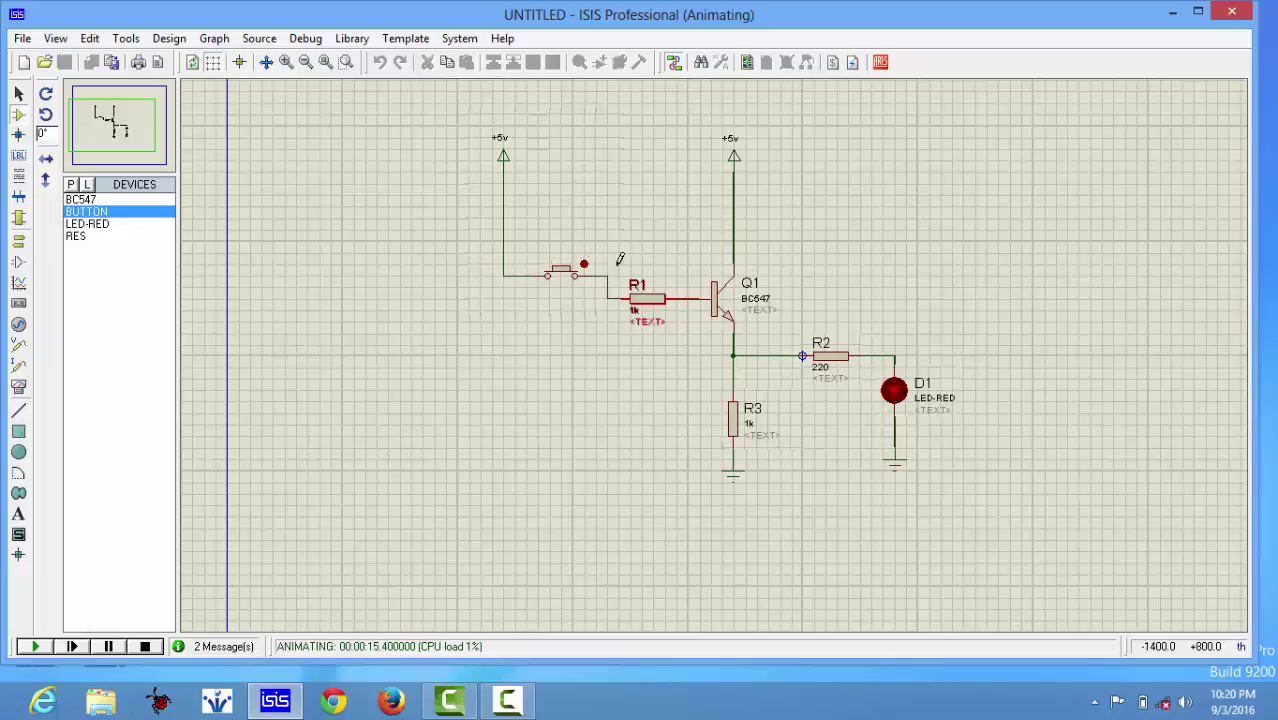
pyautogui.click(587, 258)
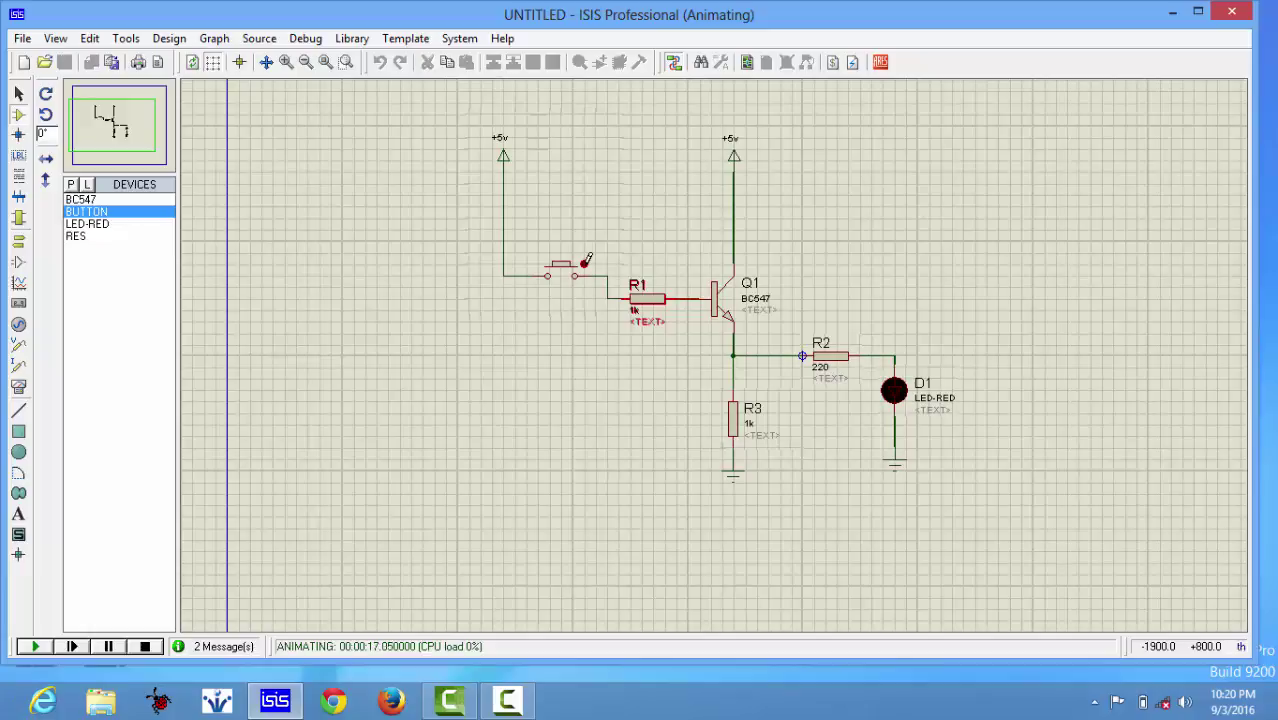